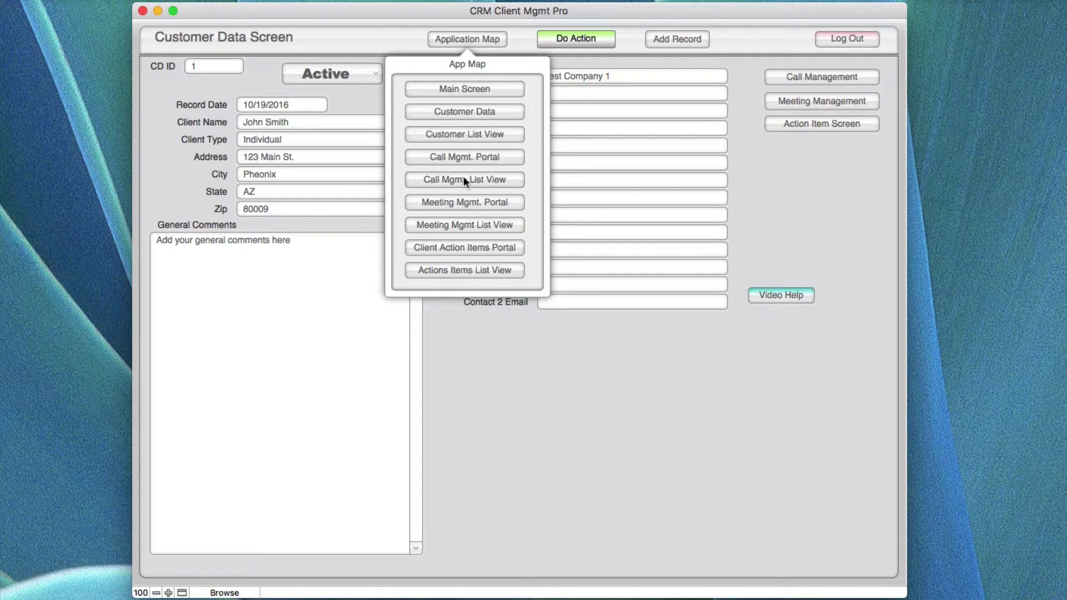
pyautogui.click(789, 175)
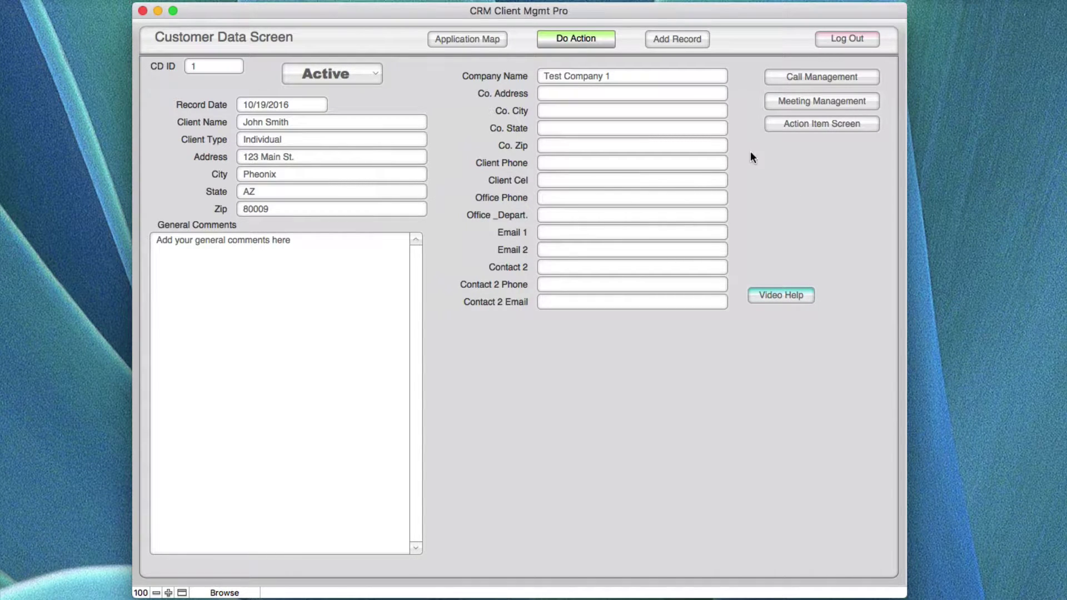
pyautogui.click(569, 39)
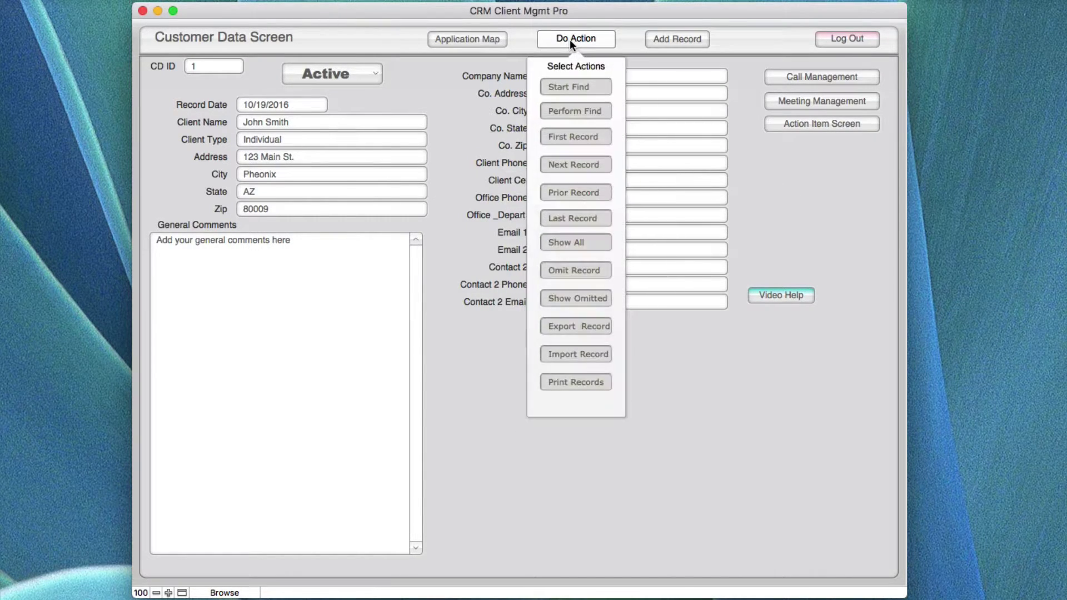
pyautogui.click(569, 39)
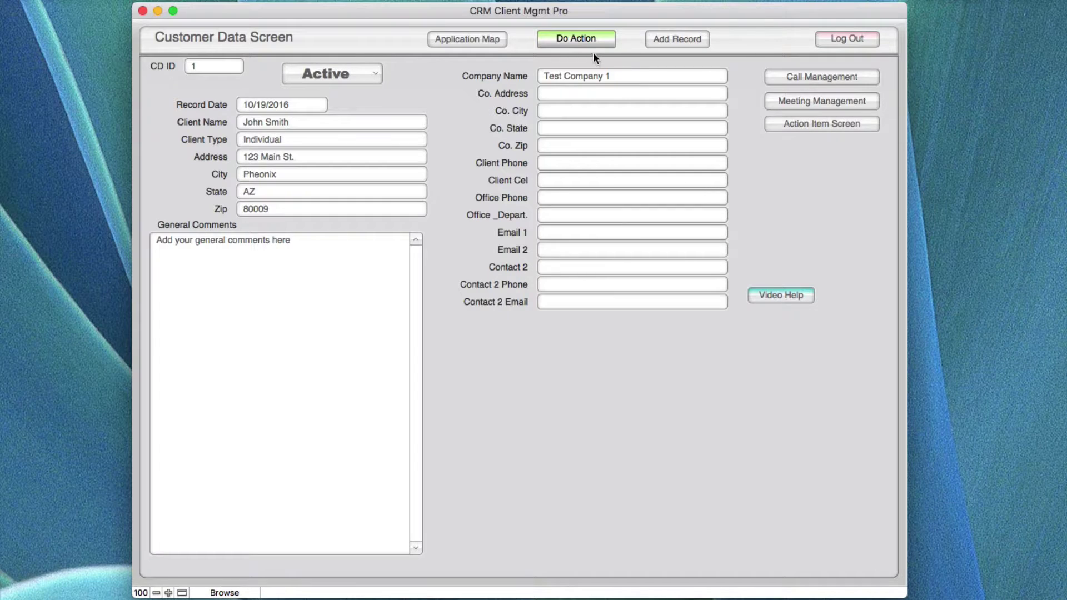
# Step: Start a record export to the Desktop as a Tab-Separated Text file named Untitled
pyautogui.click(588, 39)
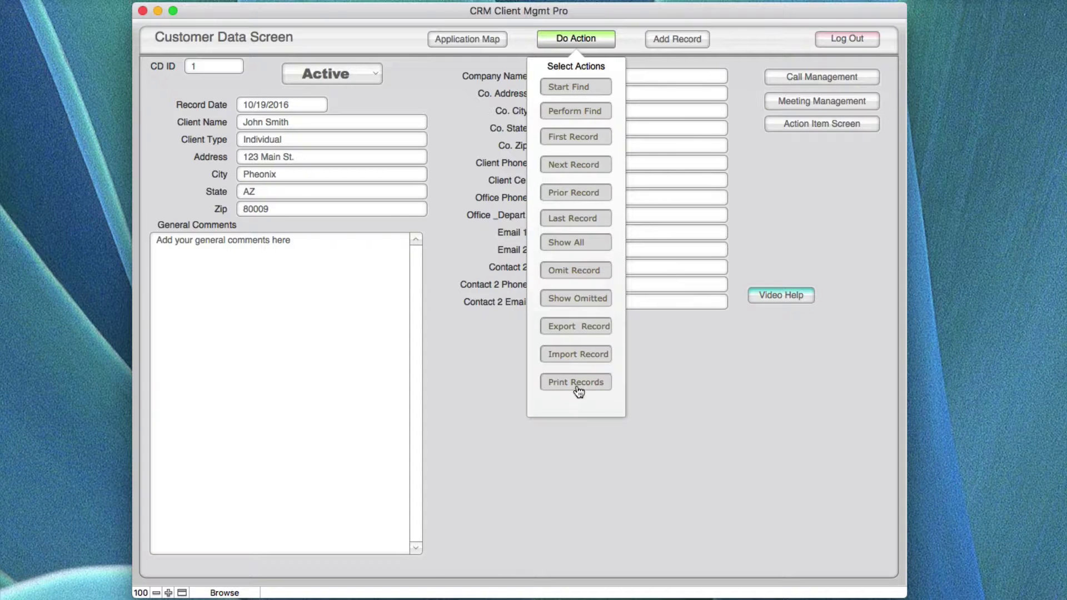
pyautogui.click(573, 328)
pyautogui.moveTo(621, 58); pyautogui.dragTo(570, 24)
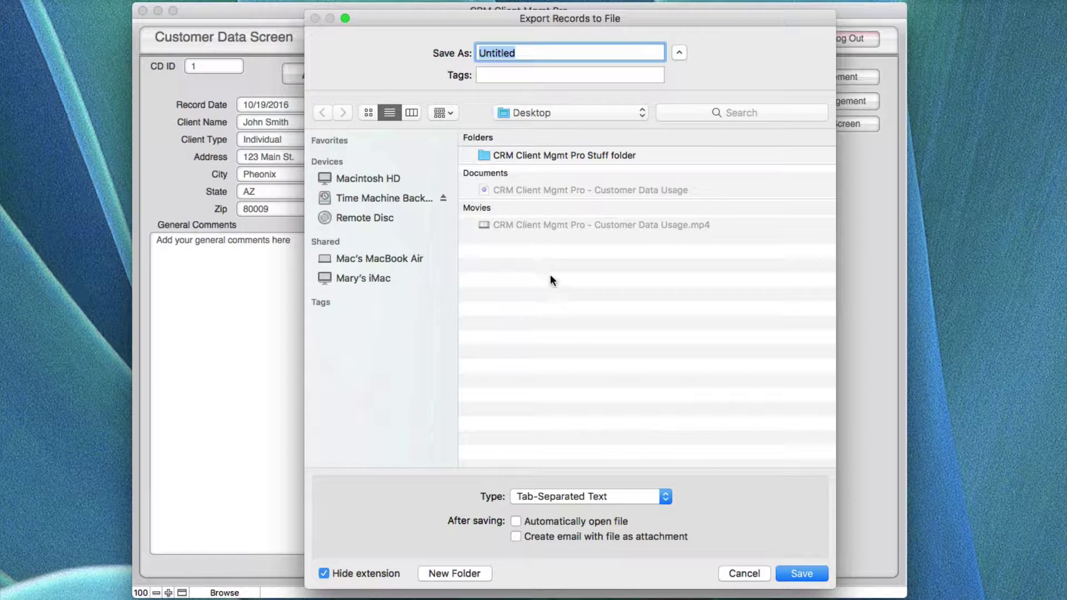
pyautogui.click(662, 496)
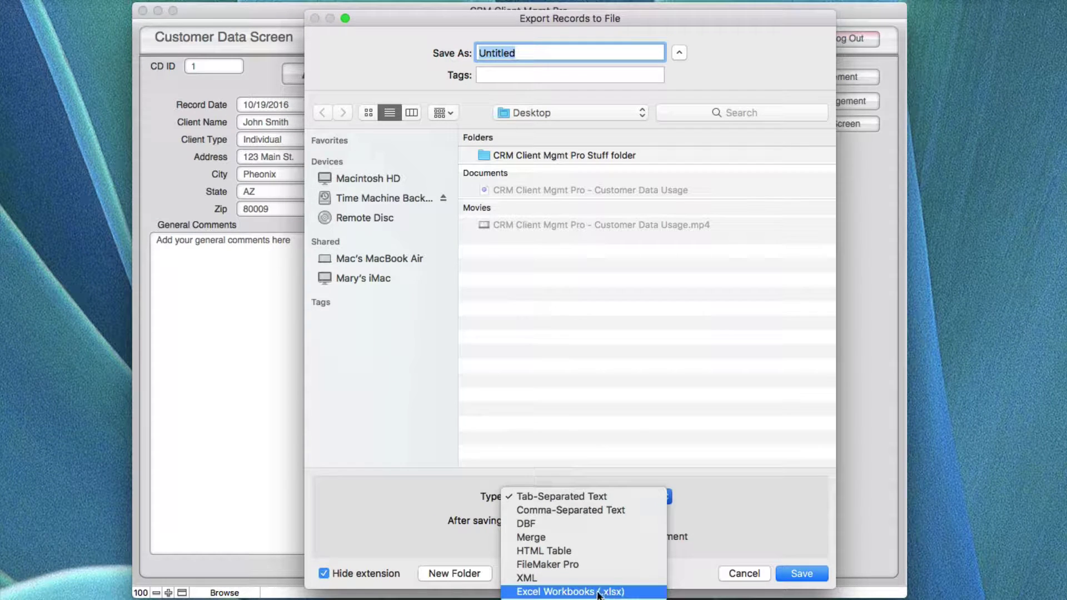
pyautogui.click(525, 578)
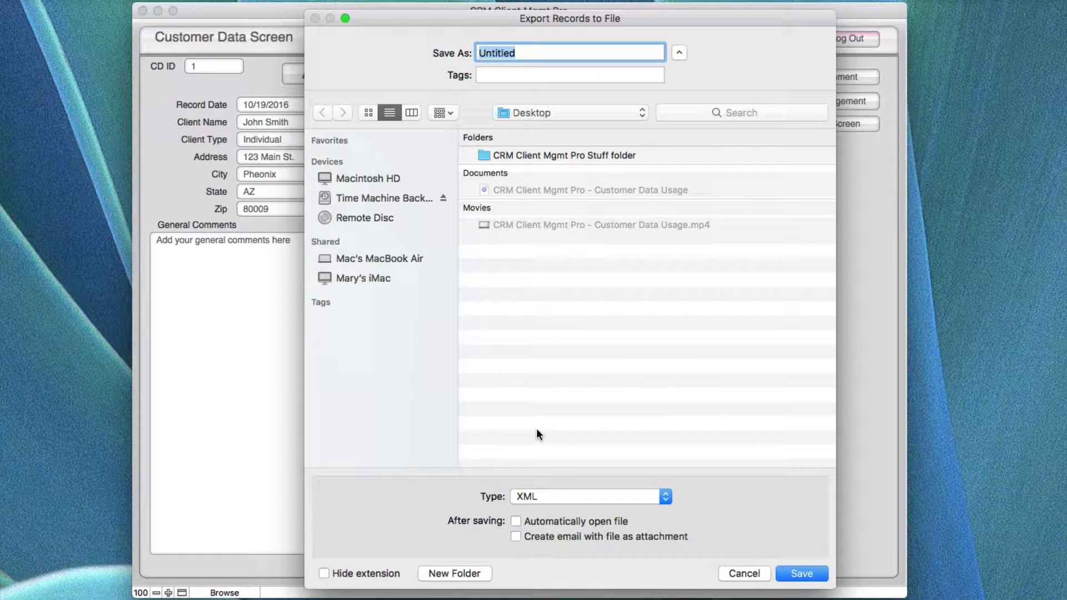
pyautogui.click(661, 496)
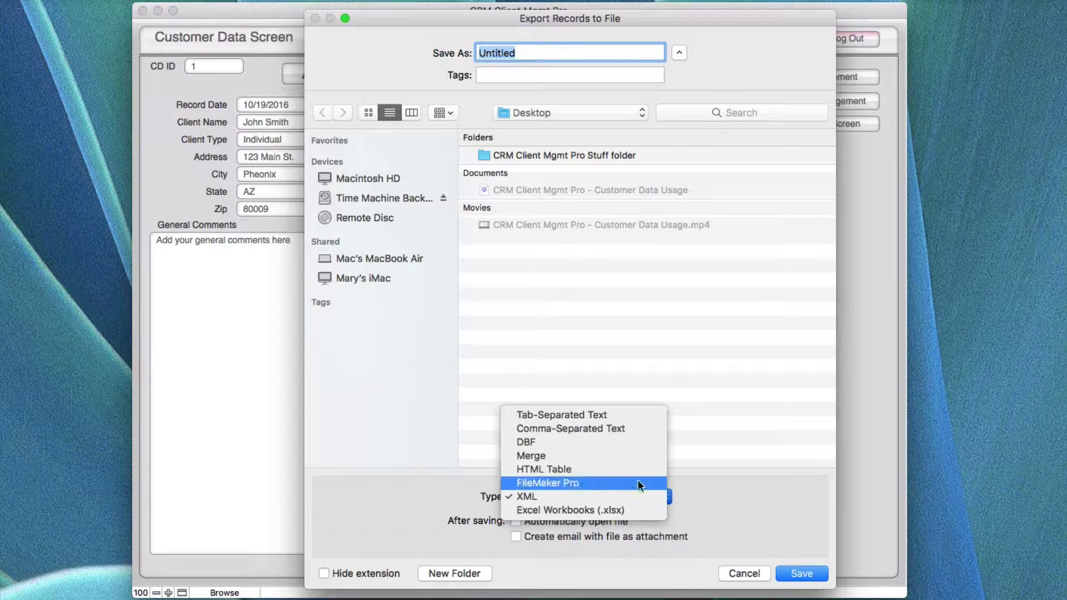
pyautogui.click(587, 418)
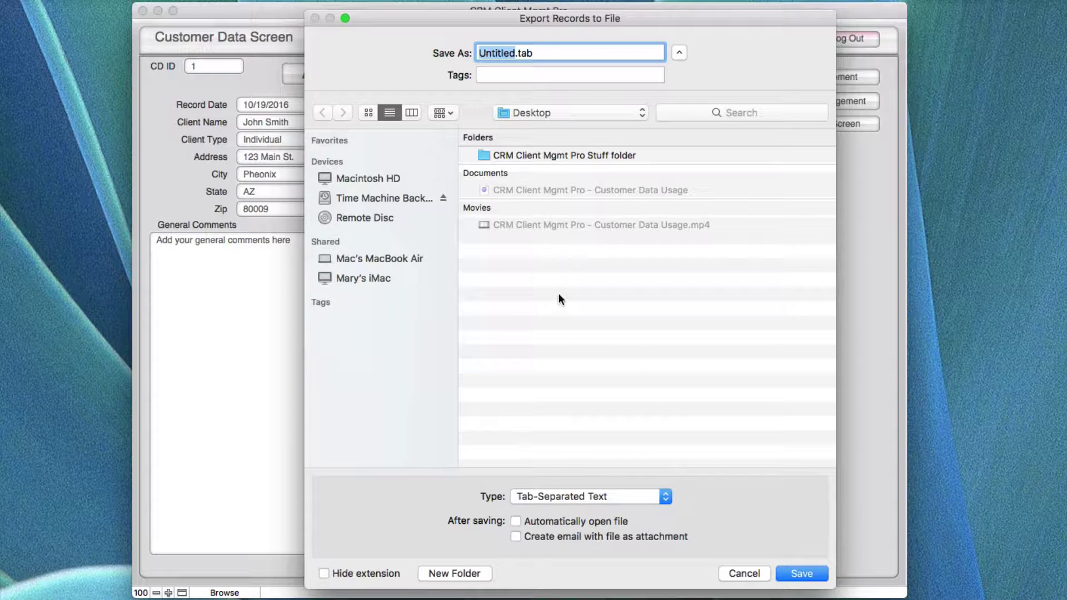
pyautogui.click(800, 573)
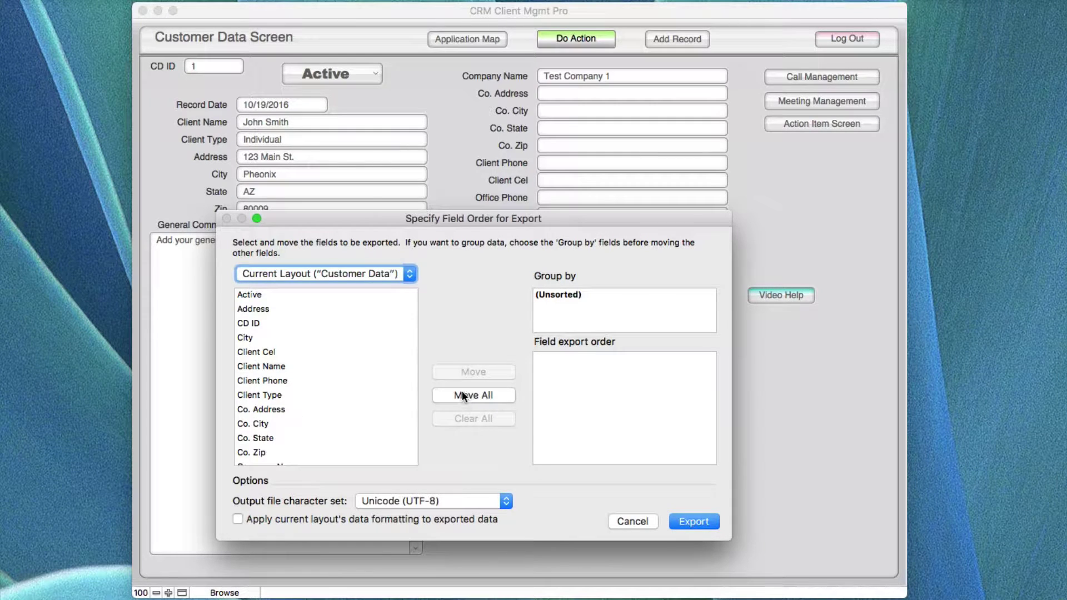
# Step: Add all fields of the Customer Data layout to the export order, look through the field list, and cancel the export
pyautogui.click(252, 294)
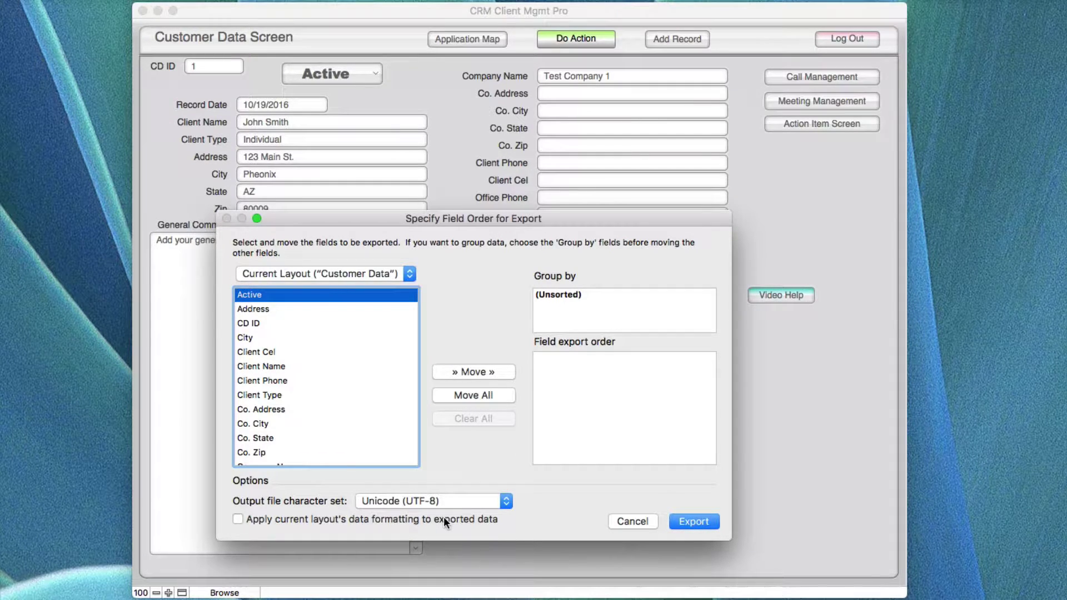
pyautogui.click(475, 394)
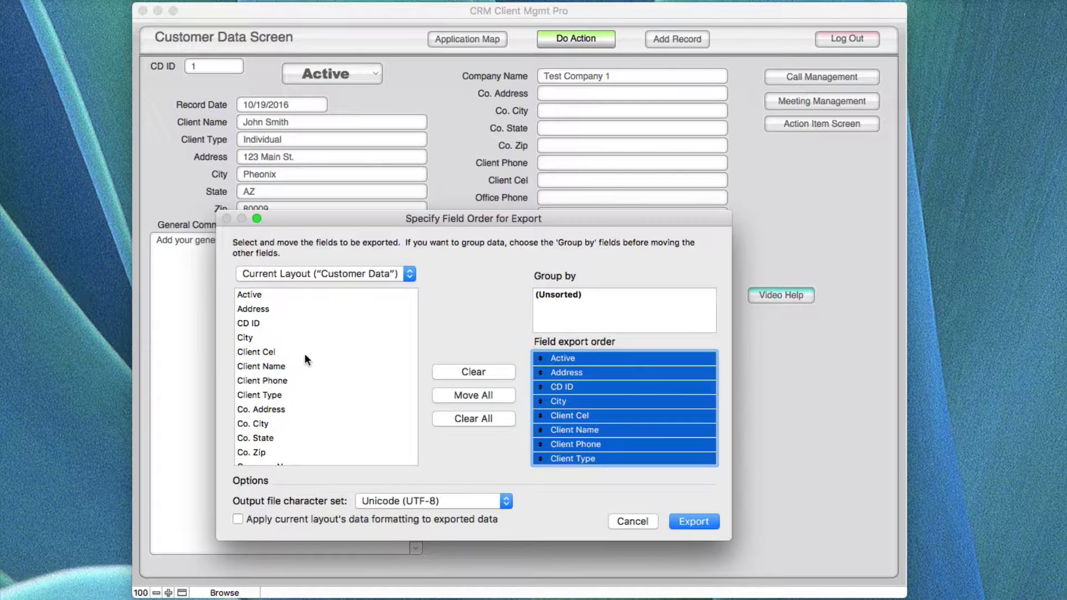
pyautogui.scroll(-3, 302, 367)
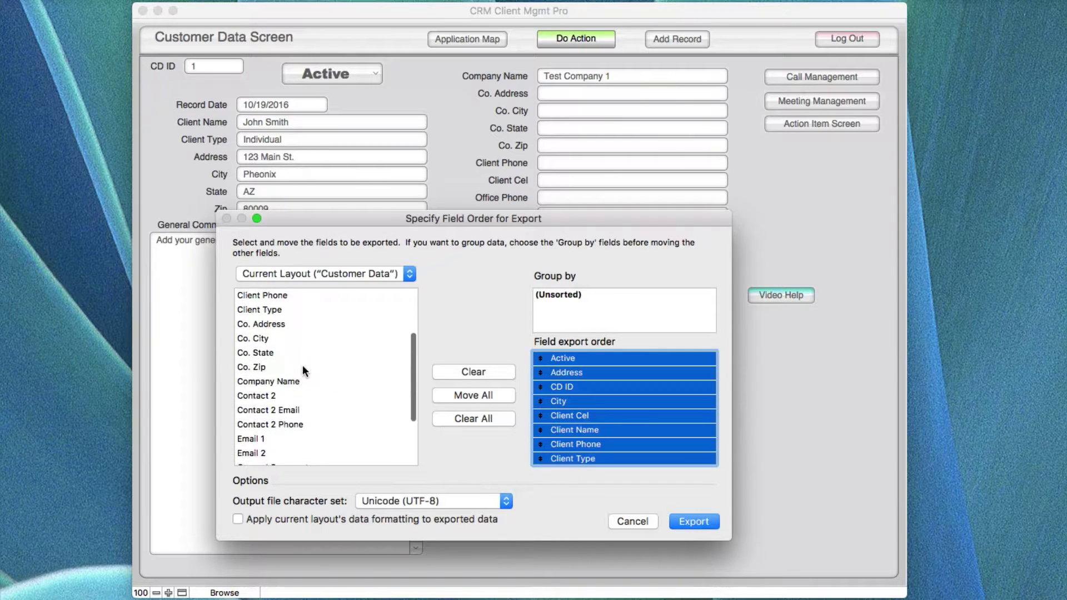
pyautogui.scroll(-3, 303, 367)
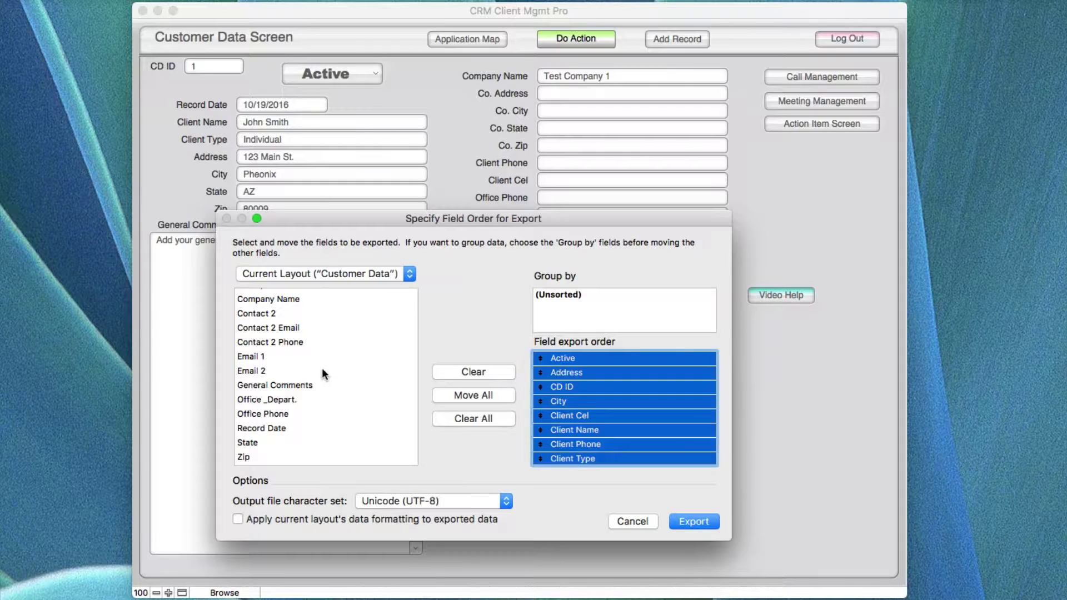
pyautogui.scroll(3, 322, 369)
pyautogui.scroll(2, 317, 369)
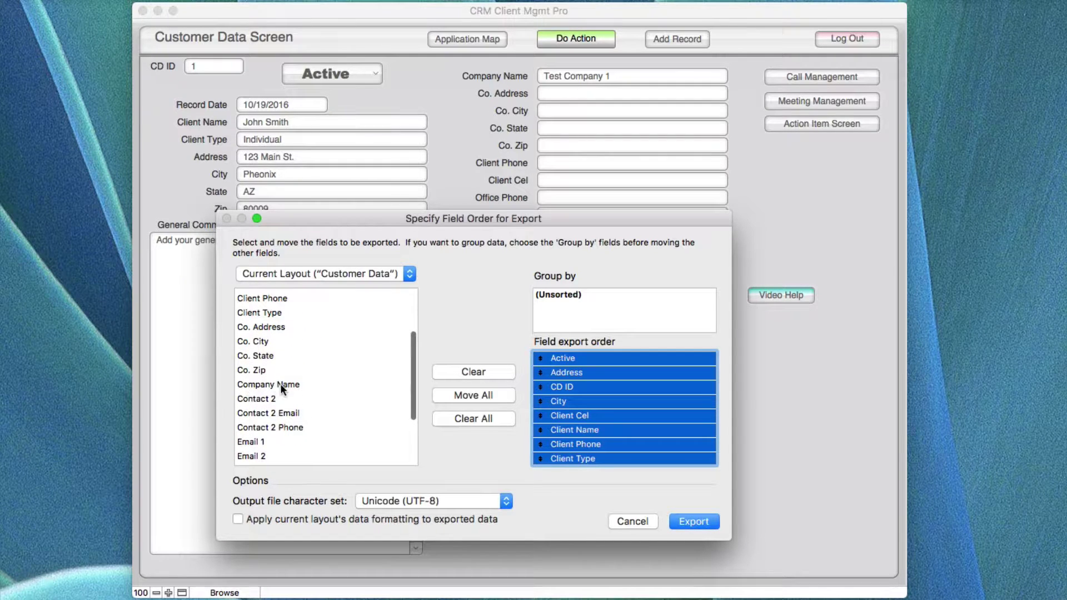
pyautogui.scroll(3, 279, 383)
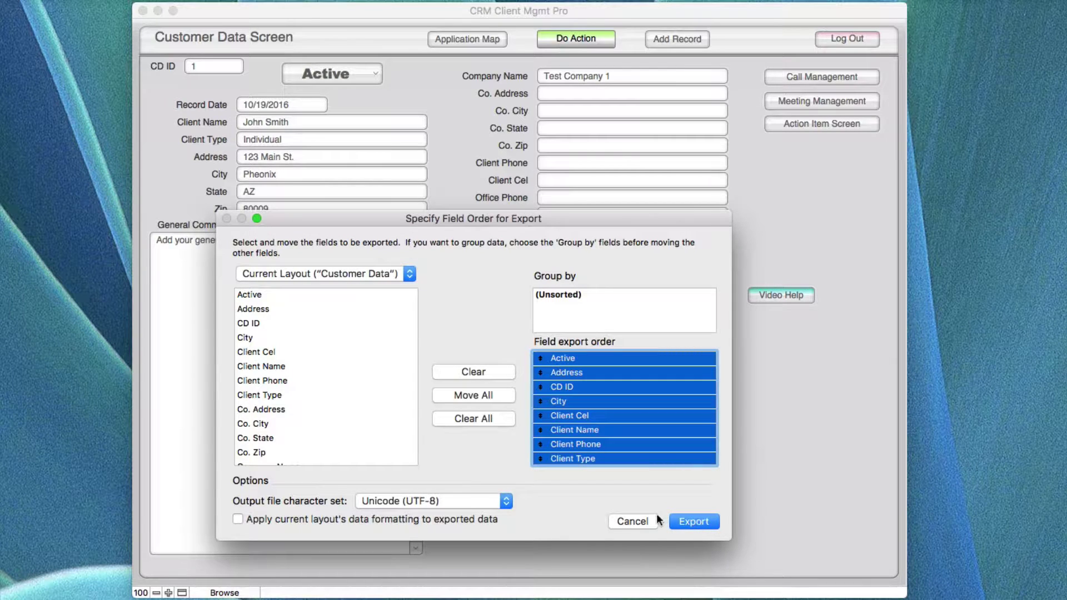
pyautogui.click(633, 521)
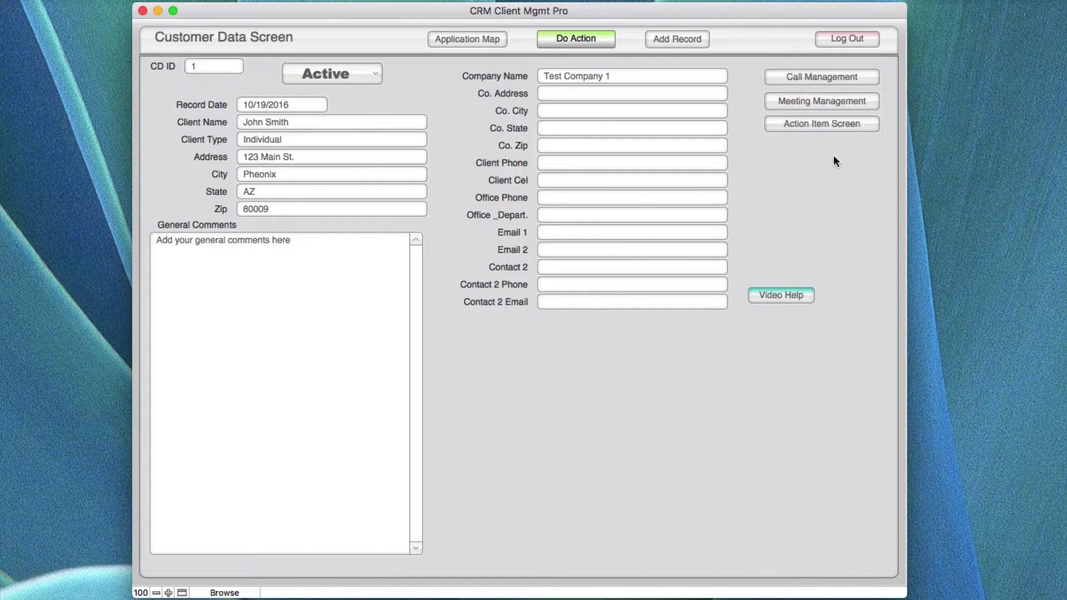
pyautogui.click(482, 39)
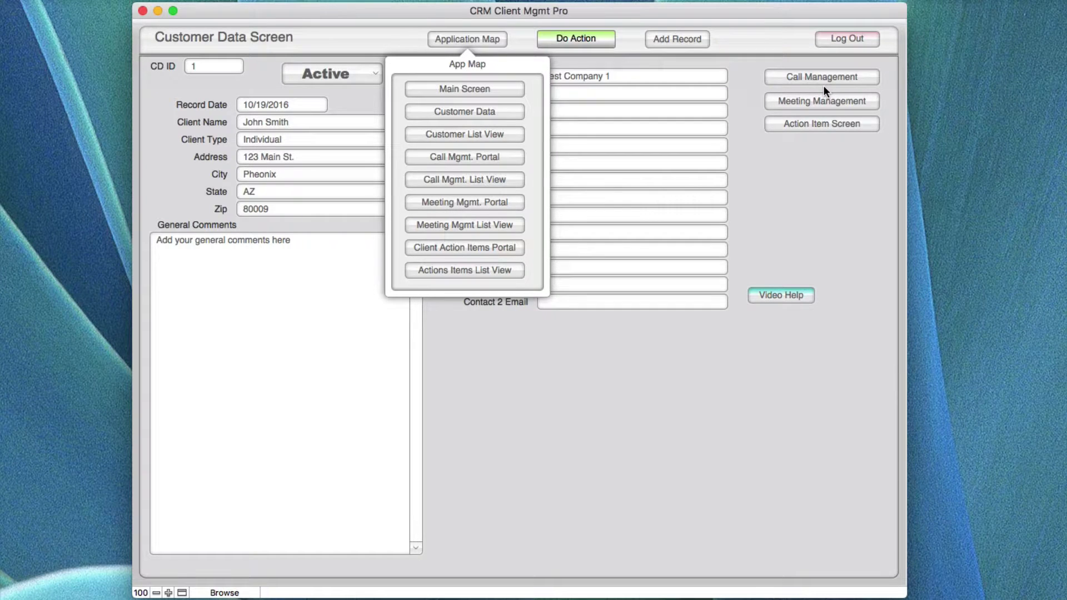
pyautogui.click(746, 139)
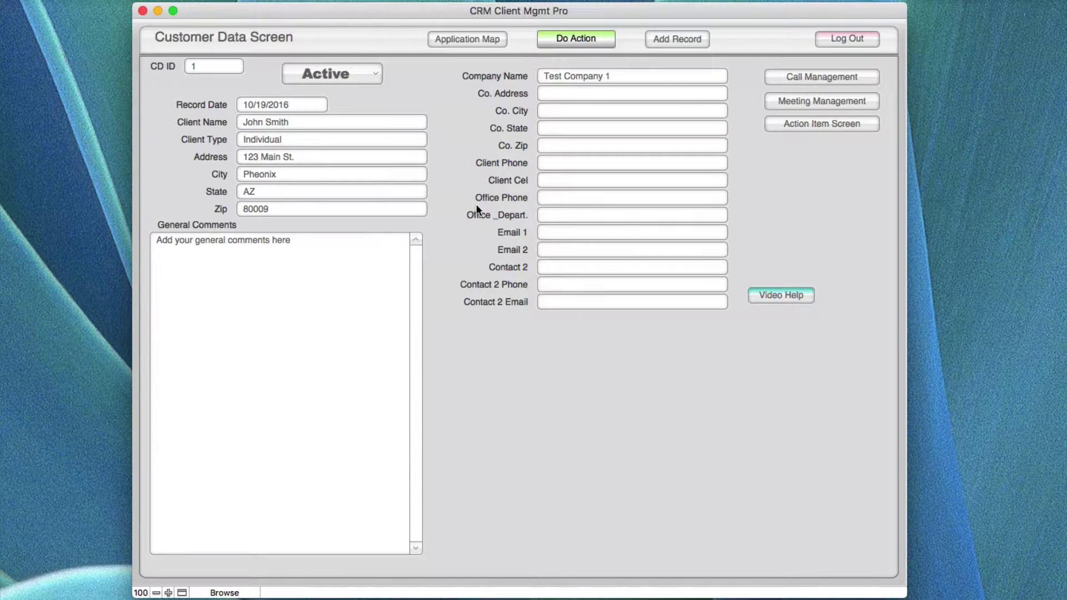
# Step: Open the client's Call Management portal and look over the existing call record and the blank record below it
pyautogui.click(808, 76)
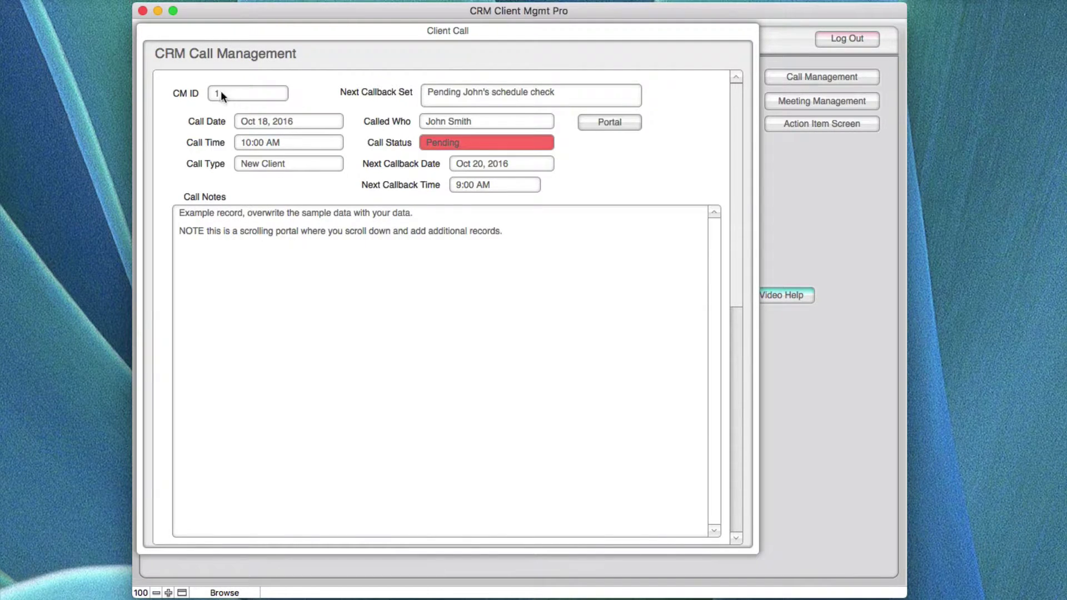
pyautogui.click(270, 122)
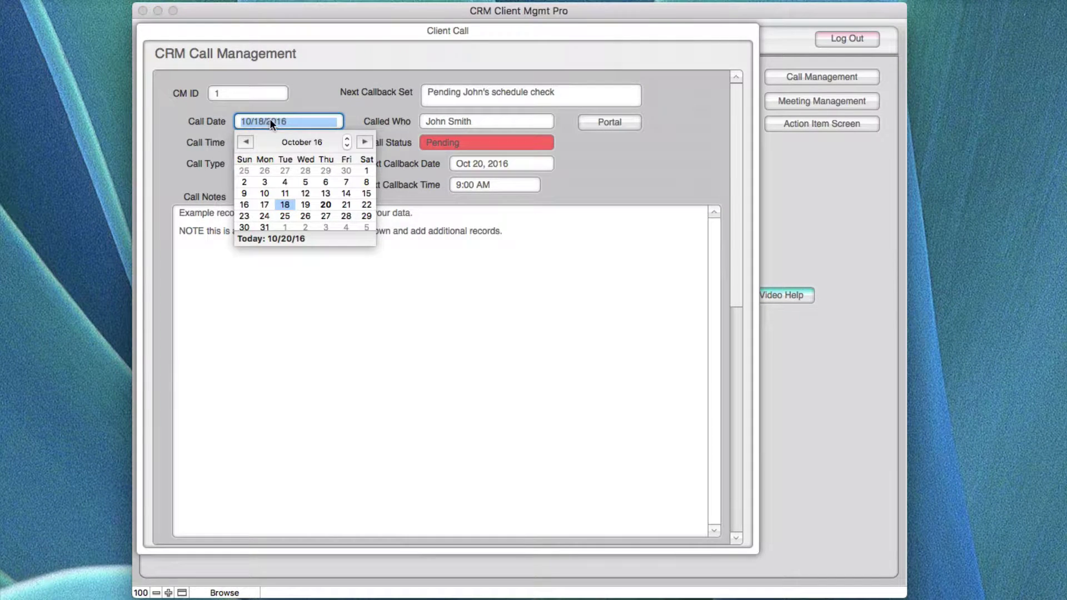
pyautogui.click(630, 189)
pyautogui.scroll(-10, 731, 212)
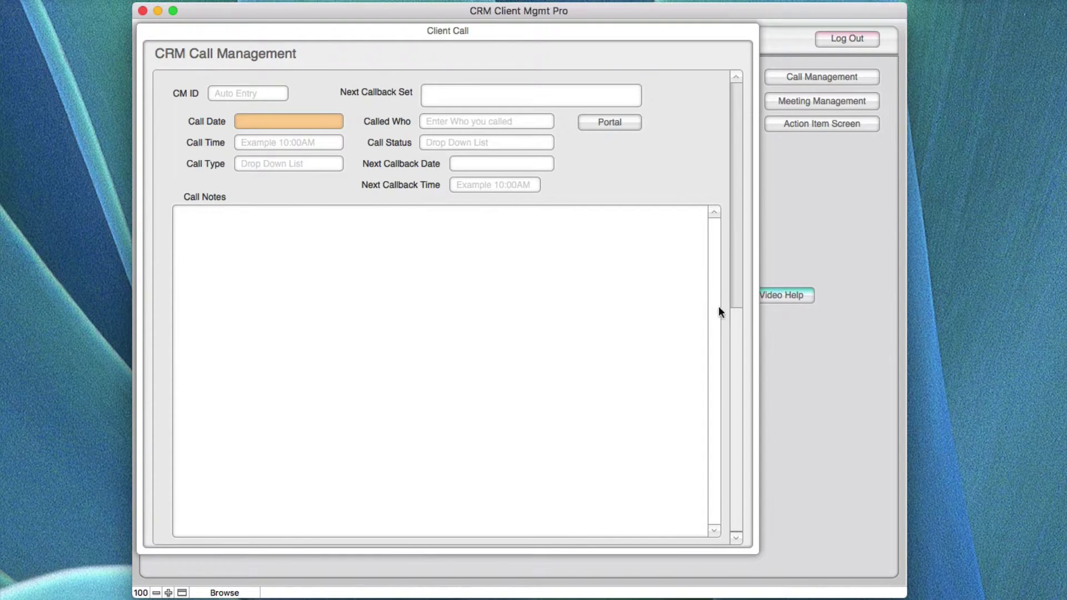
pyautogui.scroll(10, 733, 331)
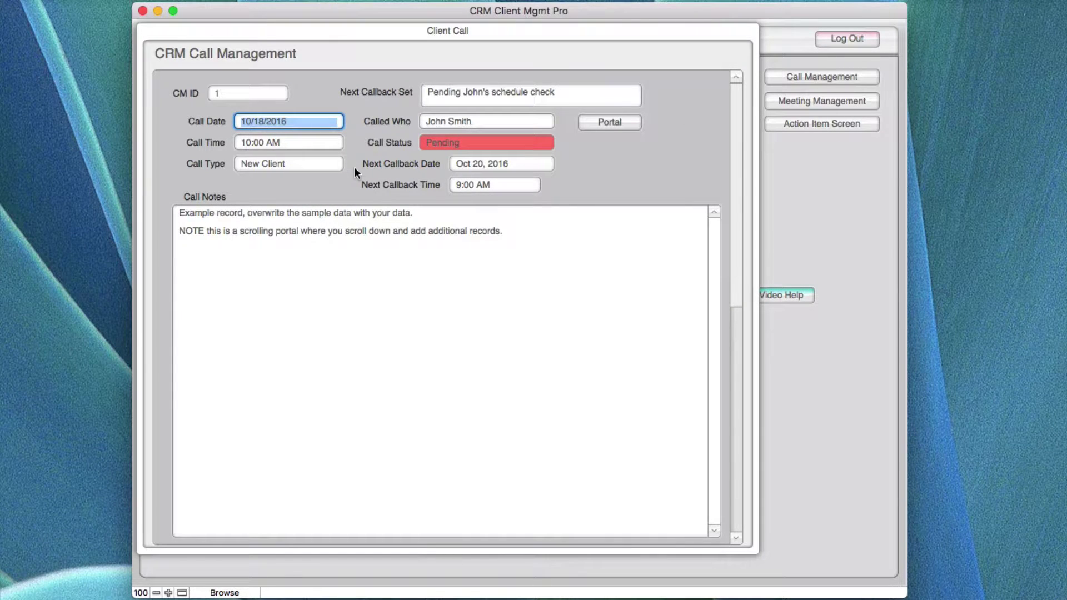
pyautogui.click(361, 122)
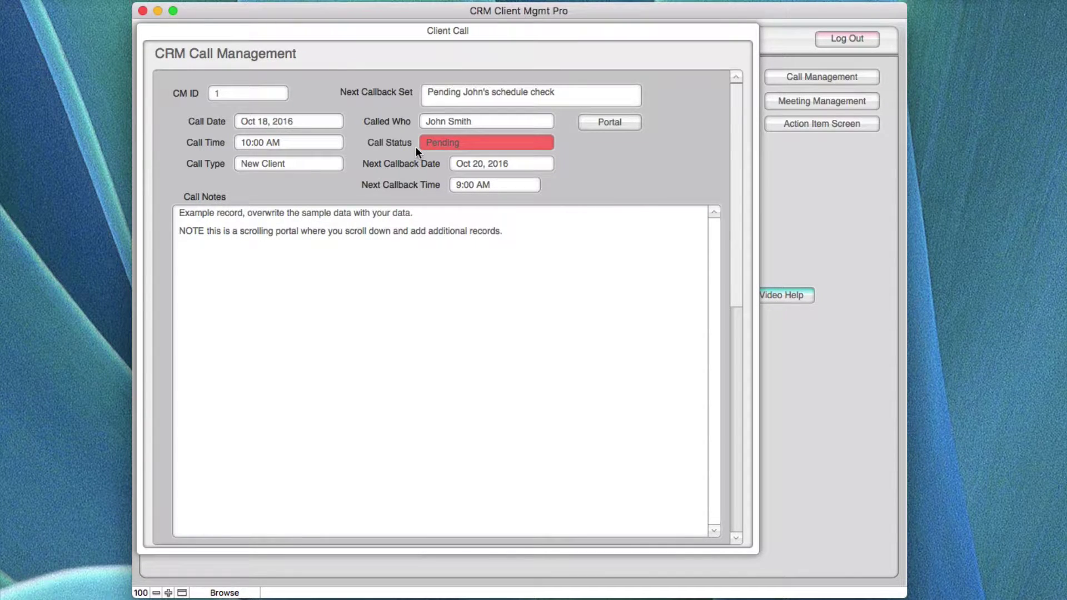
# Step: Set the call status of the client's existing call record to Call Complete
pyautogui.click(460, 139)
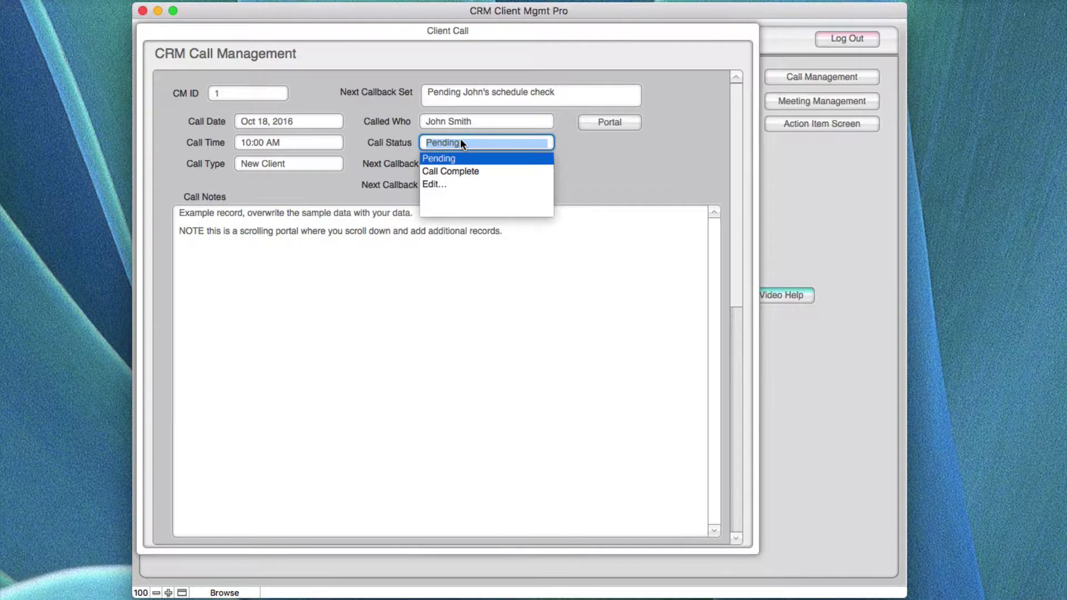
pyautogui.click(605, 158)
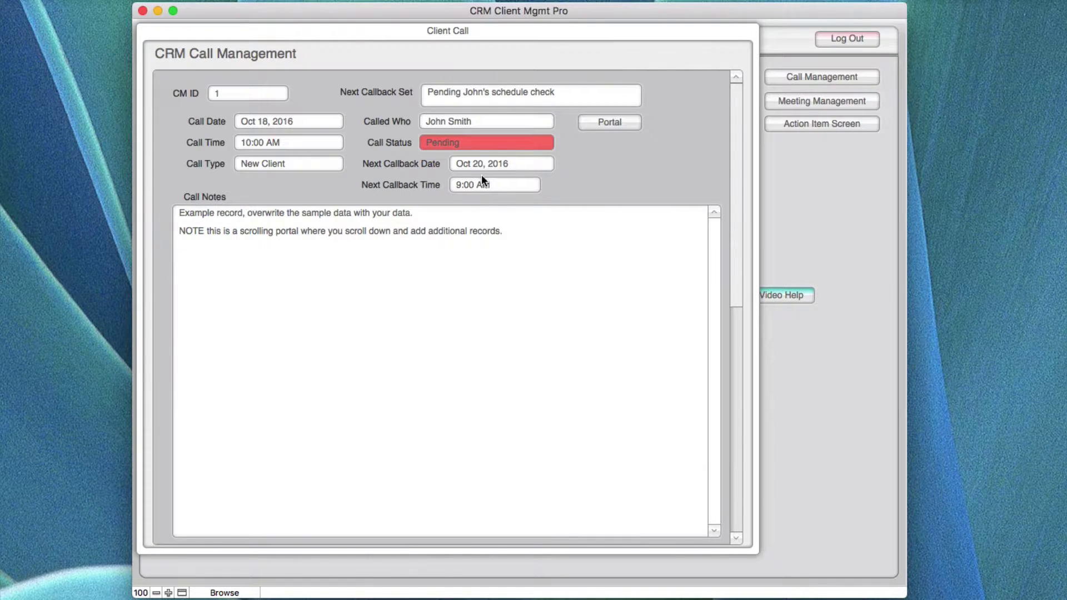
pyautogui.click(464, 143)
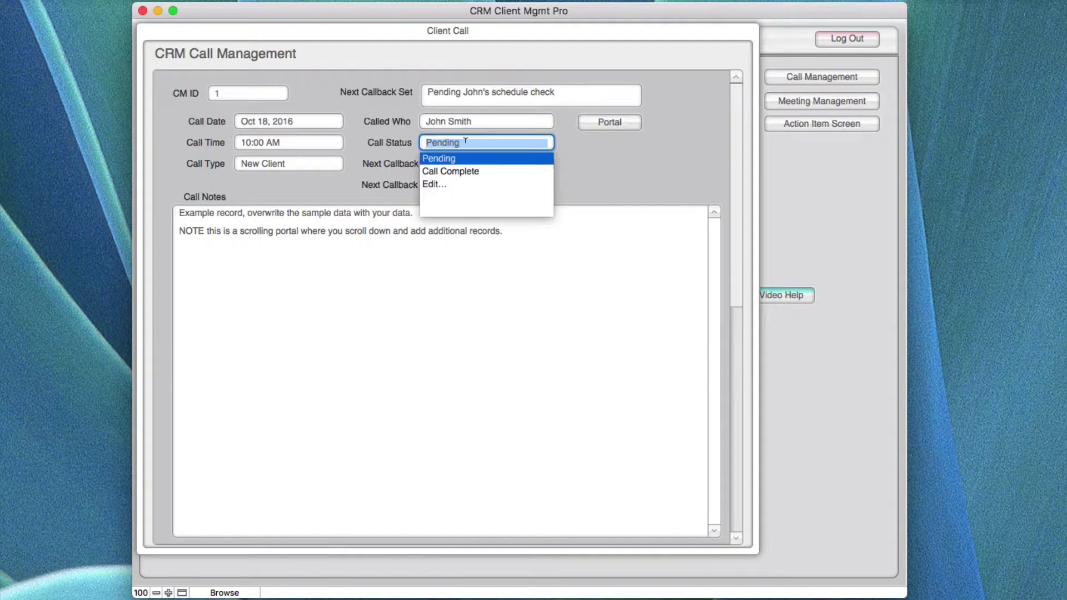
pyautogui.click(455, 172)
pyautogui.click(528, 164)
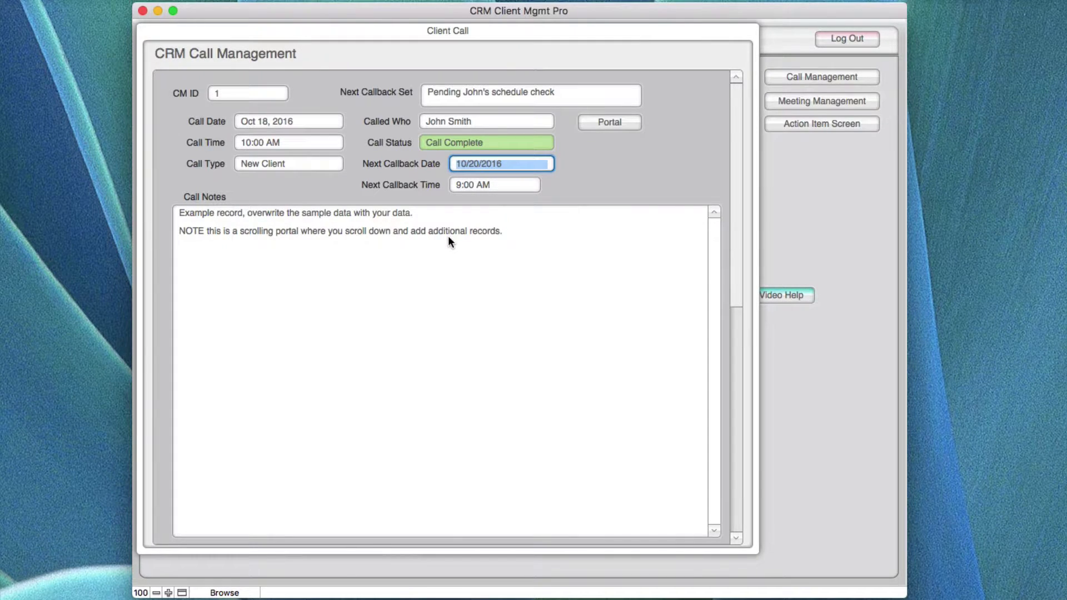
# Step: Check the blank call record in the portal, close it, and go to the Call Management List View
pyautogui.moveTo(737, 293); pyautogui.dragTo(741, 507)
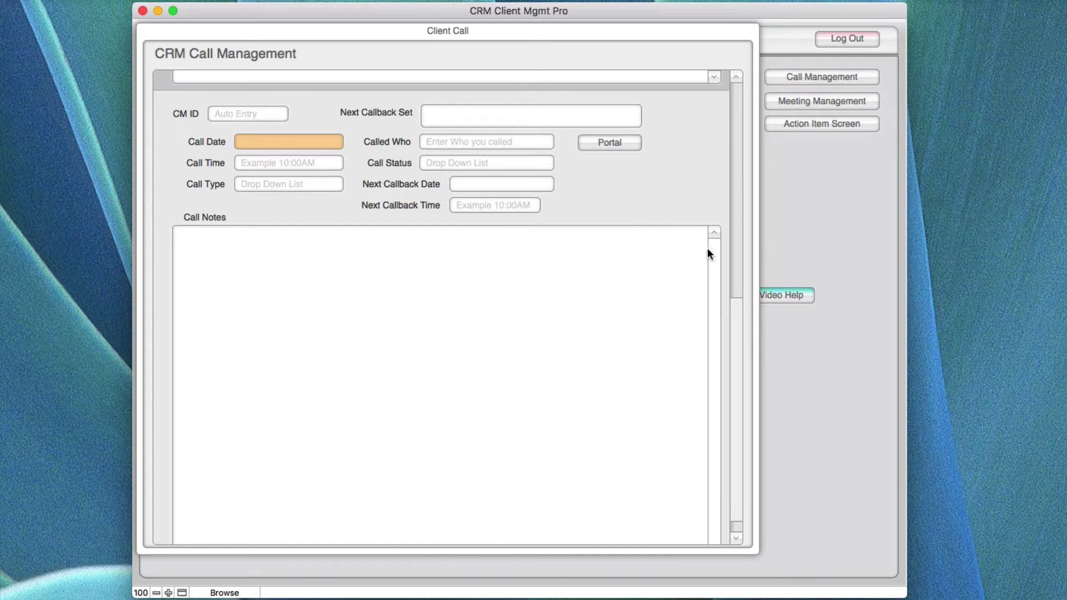
pyautogui.moveTo(732, 317); pyautogui.dragTo(738, 78)
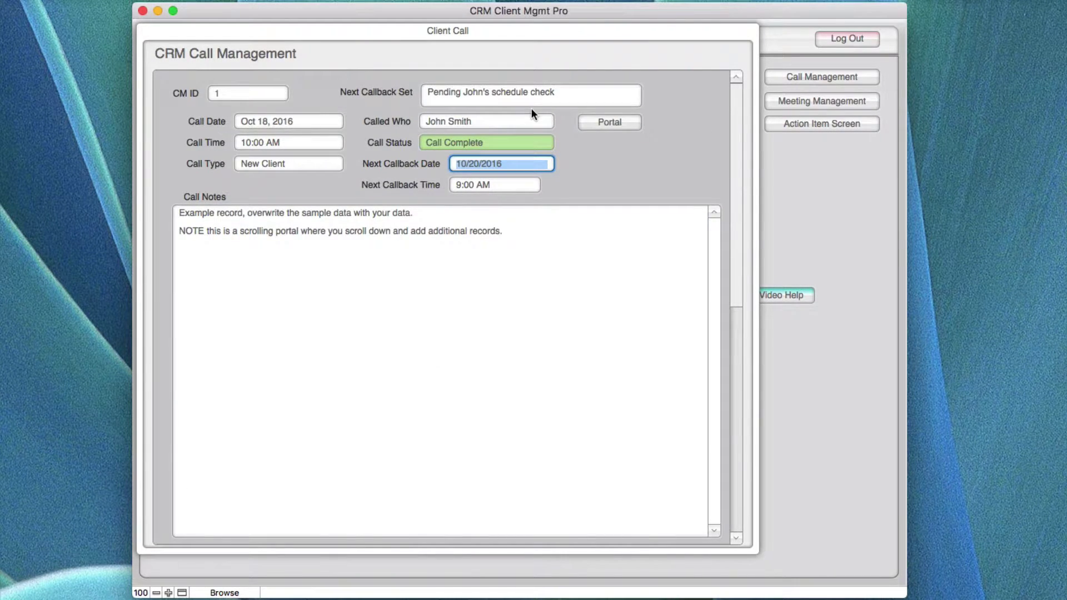
pyautogui.press('super+w')
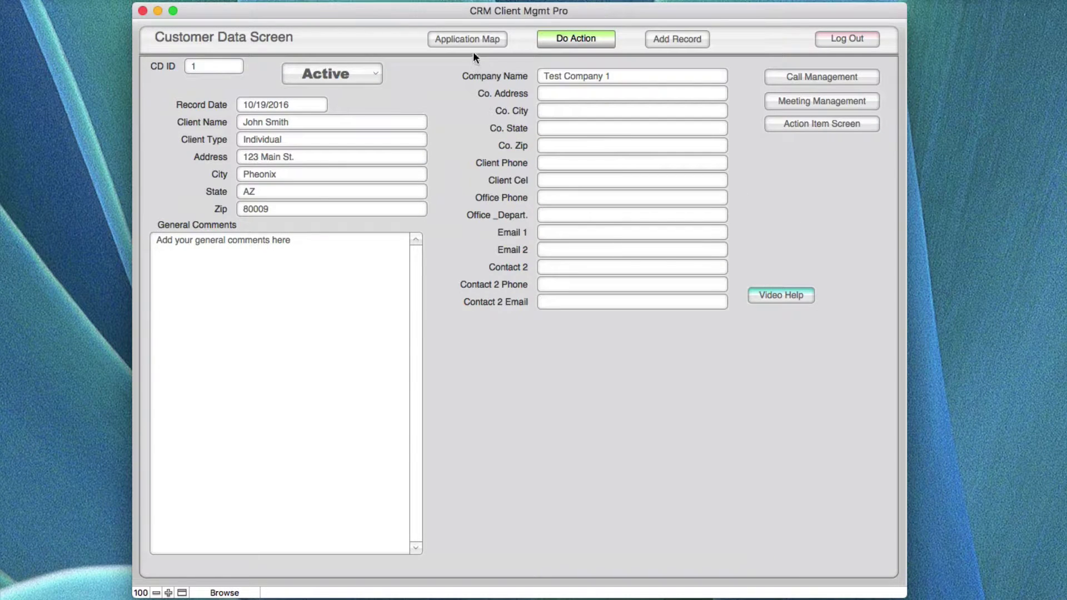
pyautogui.click(469, 38)
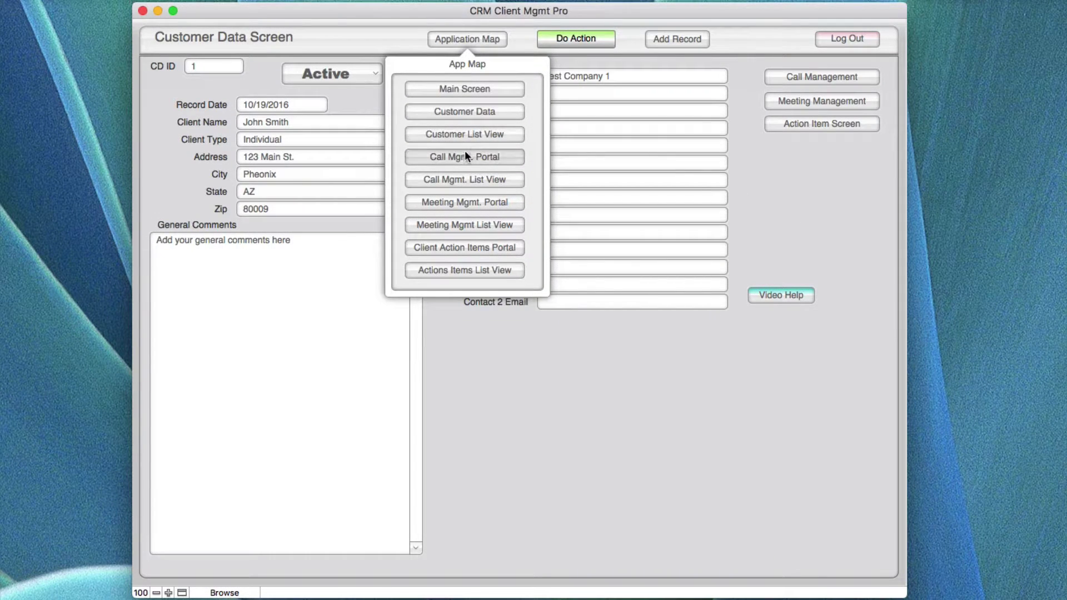
pyautogui.click(465, 179)
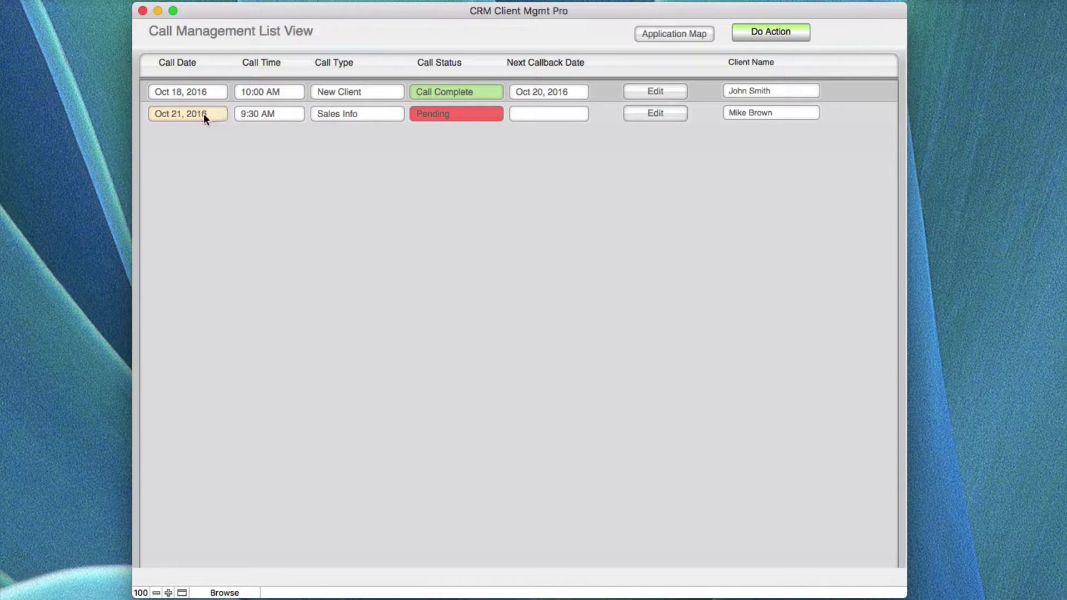
# Step: View the available call status options for the Oct 18, 2016 call without changing the status
pyautogui.click(437, 89)
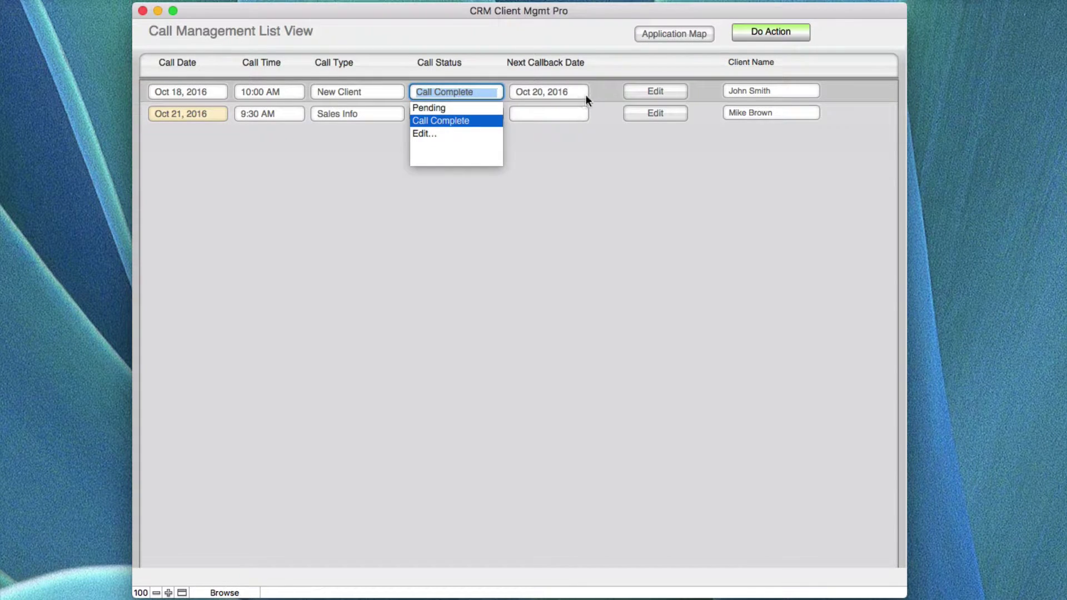
pyautogui.click(599, 89)
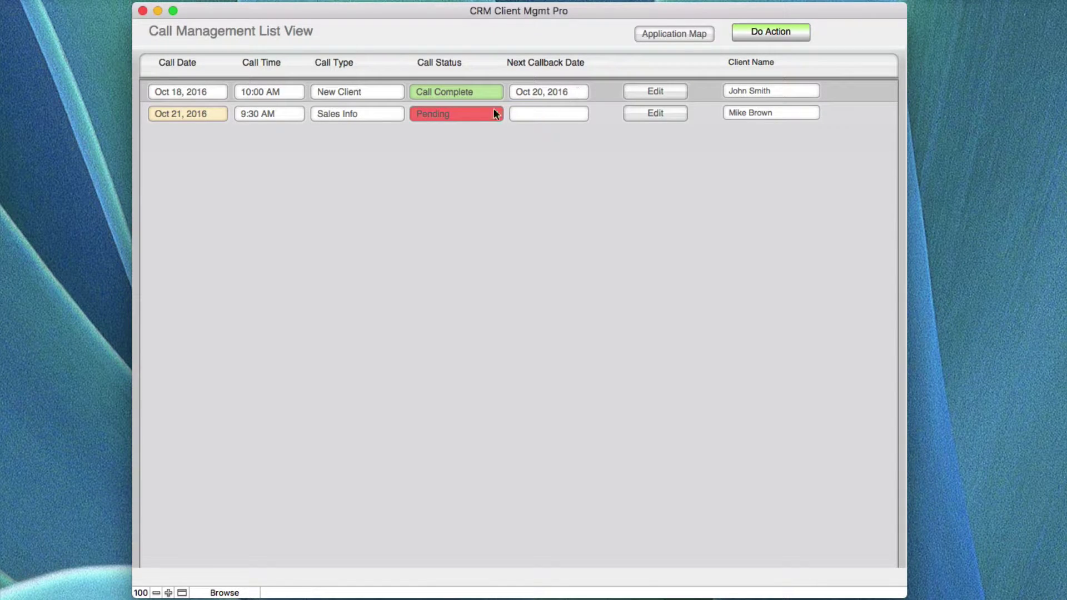
# Step: Set the Oct 21, 2016 call's next callback date to Oct 26, 2016 and its call status to Call Complete
pyautogui.click(531, 117)
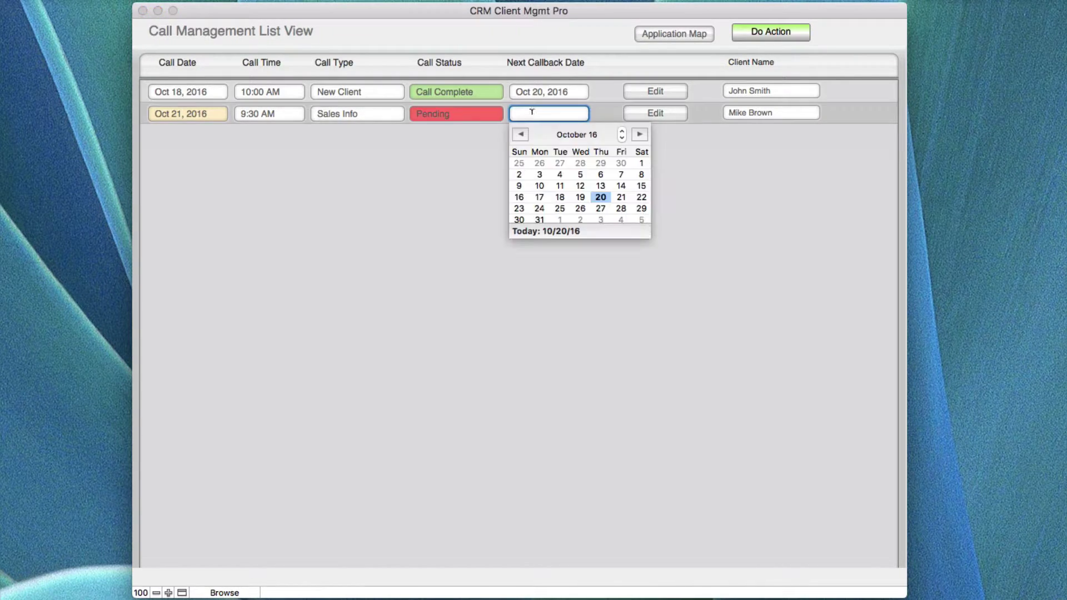
pyautogui.click(579, 209)
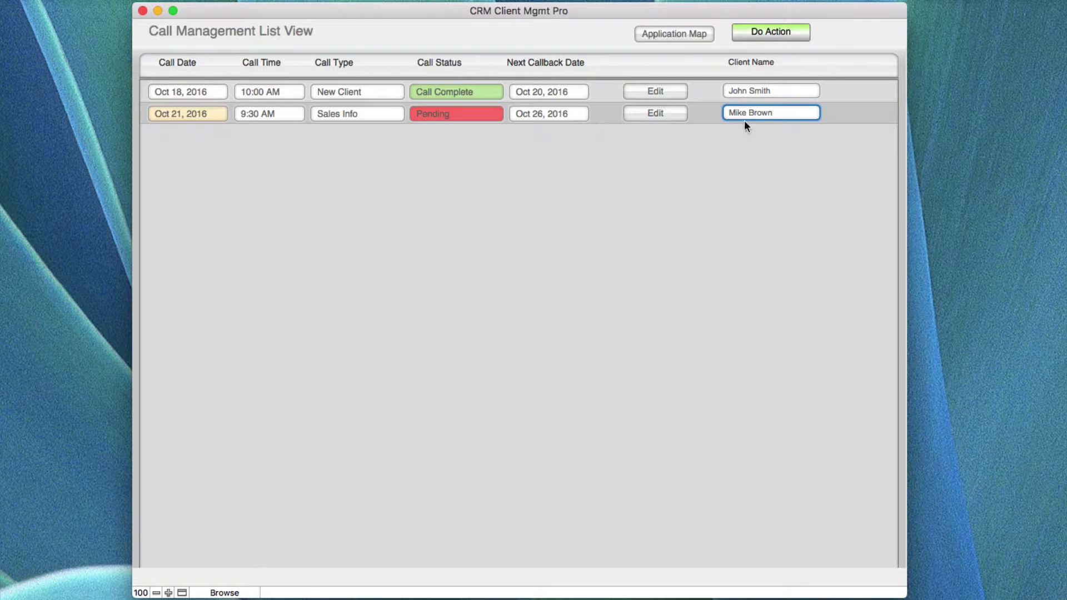
pyautogui.click(468, 118)
pyautogui.click(466, 137)
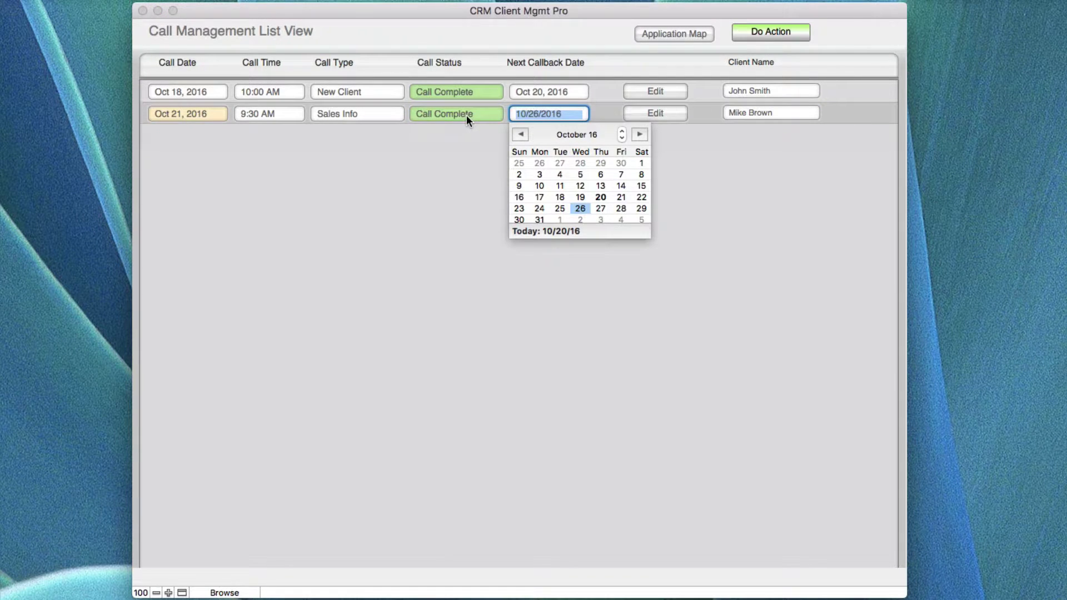
pyautogui.click(467, 116)
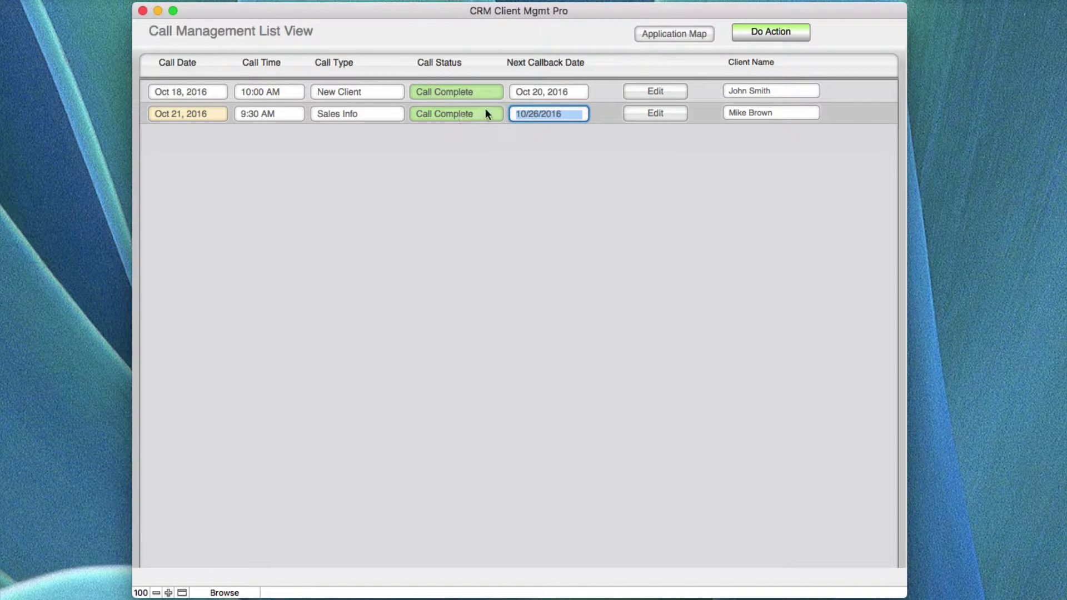
# Step: Return to the Customer Data Screen and open the client's Meeting Management portal
pyautogui.click(666, 31)
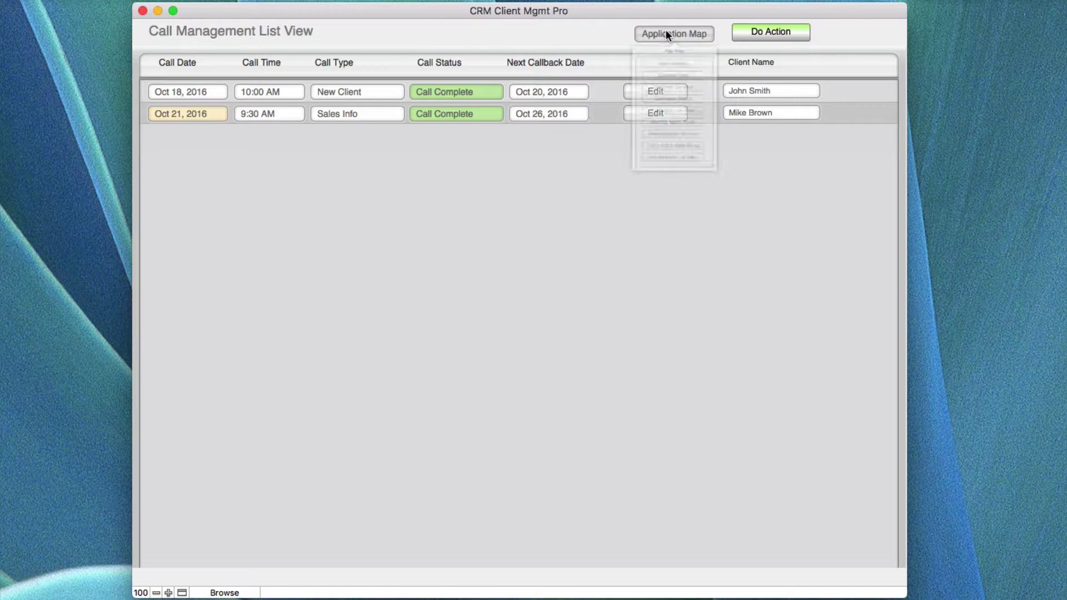
pyautogui.click(664, 103)
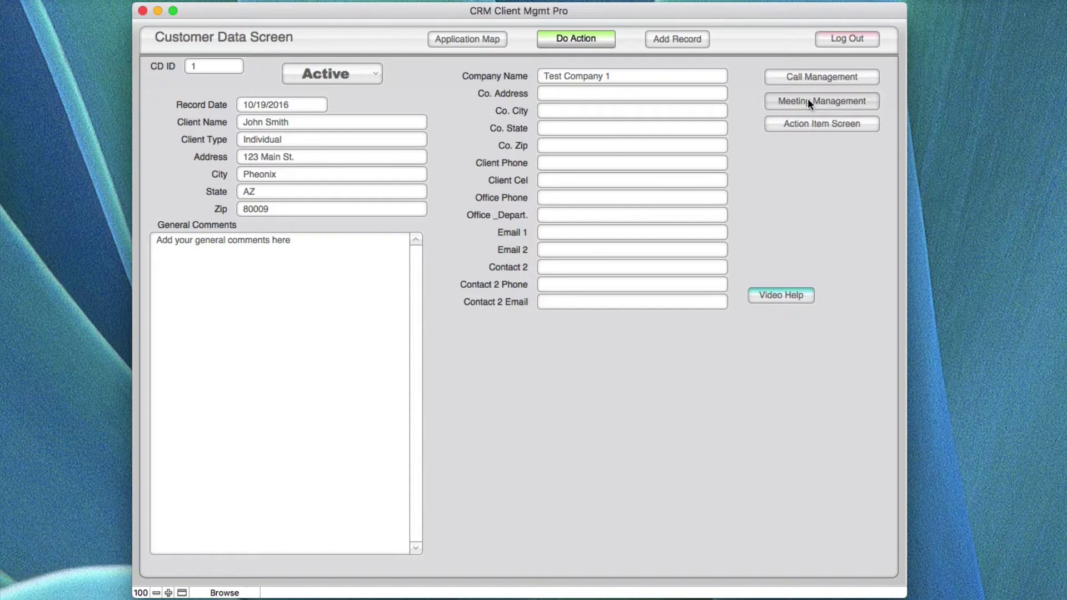
pyautogui.click(808, 102)
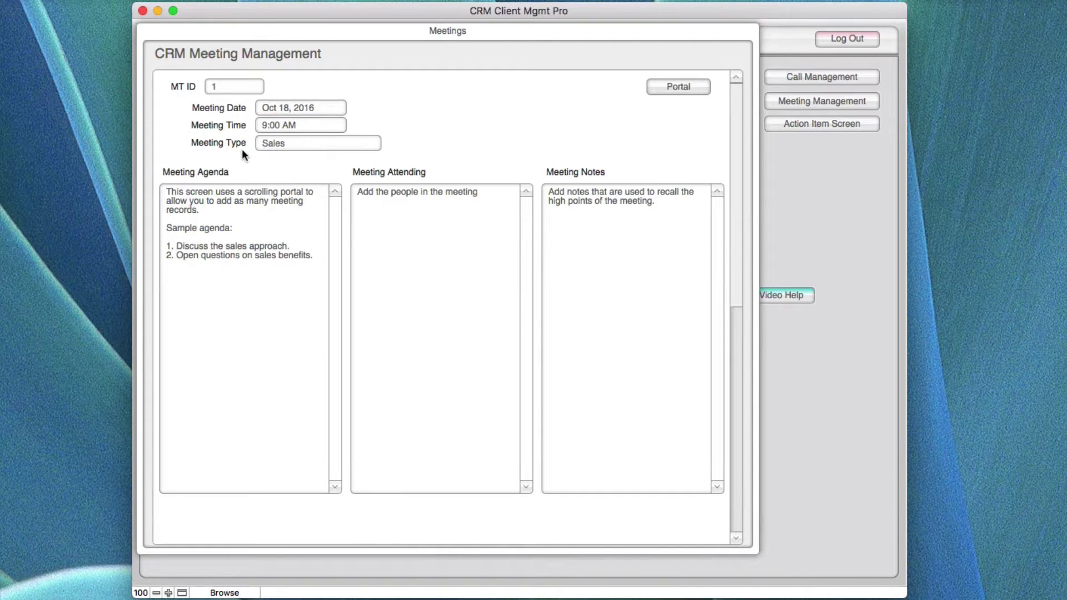
# Step: View the Meeting Type options and their editable value list without changing anything, and close the meetings portal
pyautogui.click(292, 146)
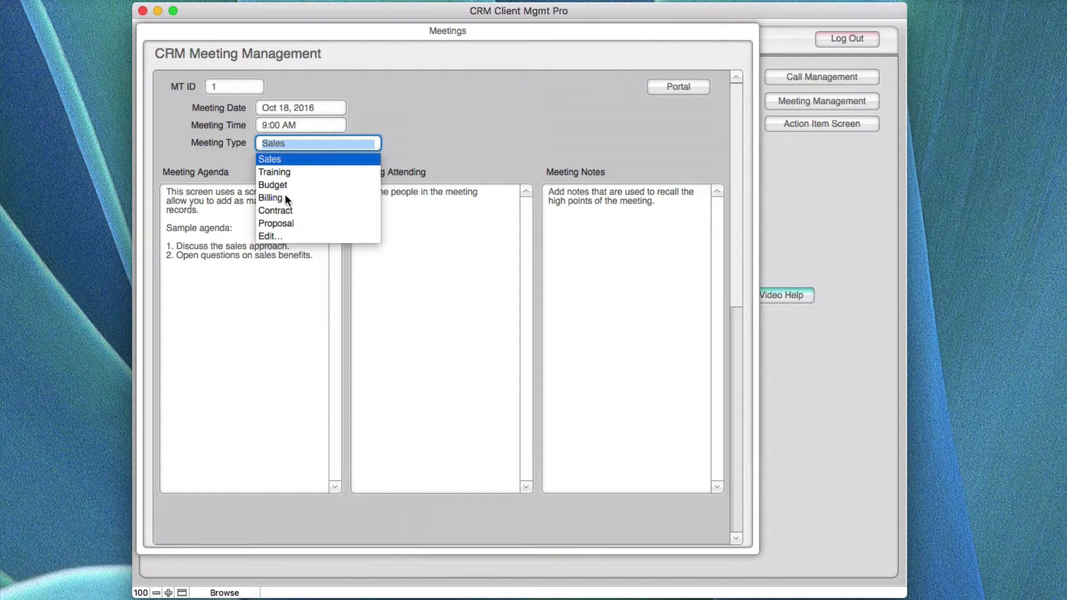
pyautogui.click(265, 236)
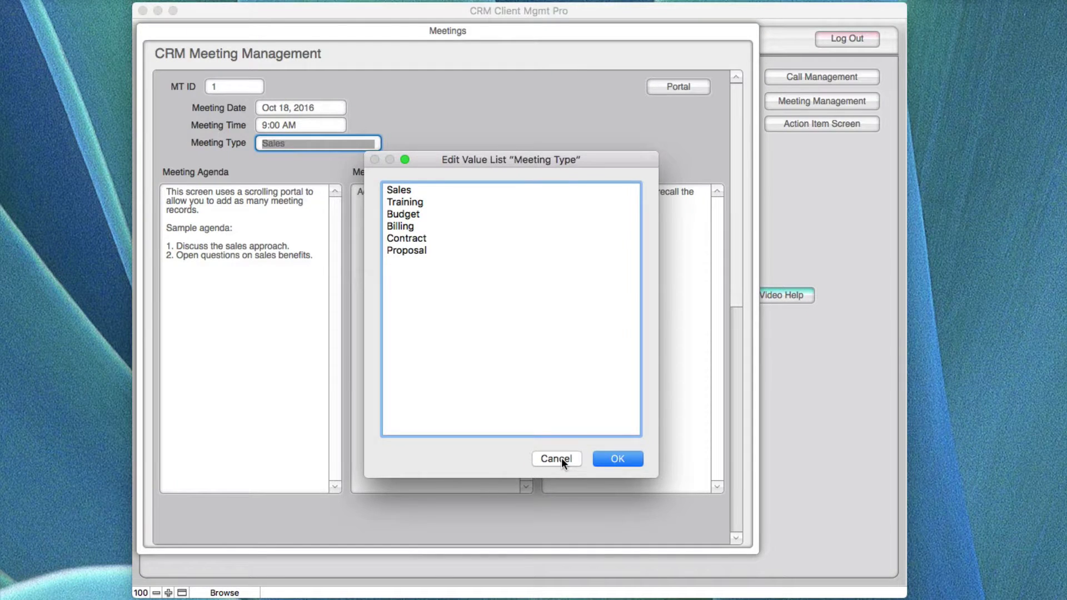
pyautogui.click(556, 459)
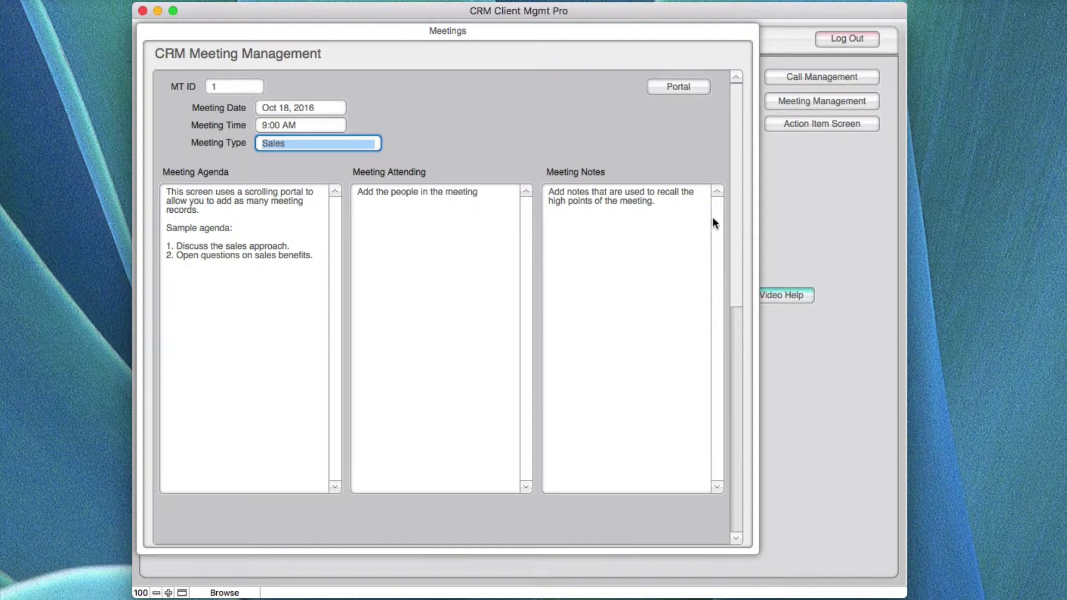
pyautogui.moveTo(734, 223); pyautogui.dragTo(740, 168)
pyautogui.click(784, 231)
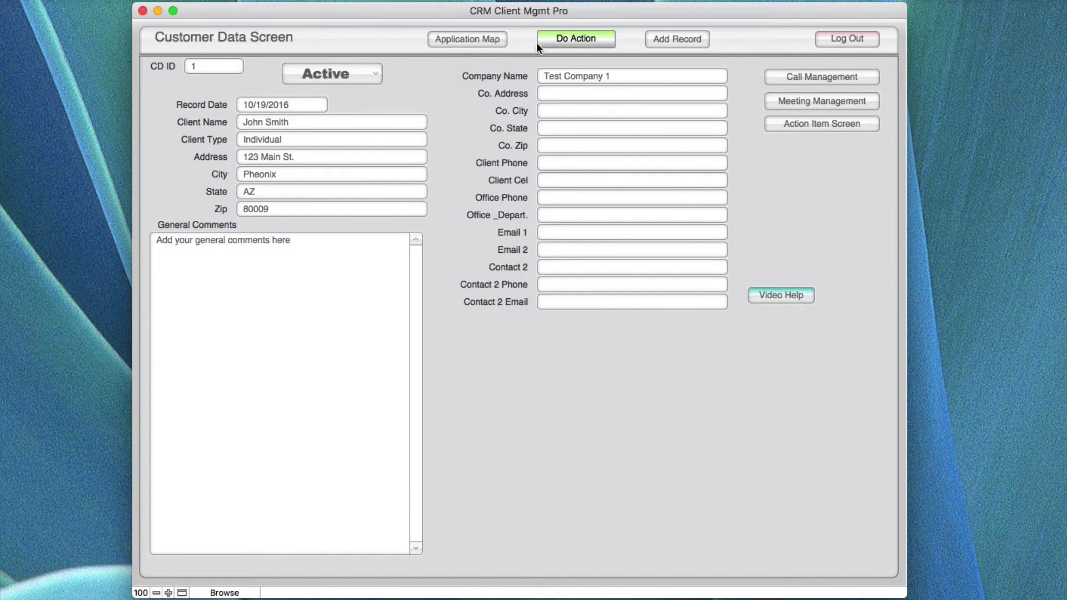
# Step: Browse the customer records with the Next Record and First Record actions, ending on the first record
pyautogui.click(568, 38)
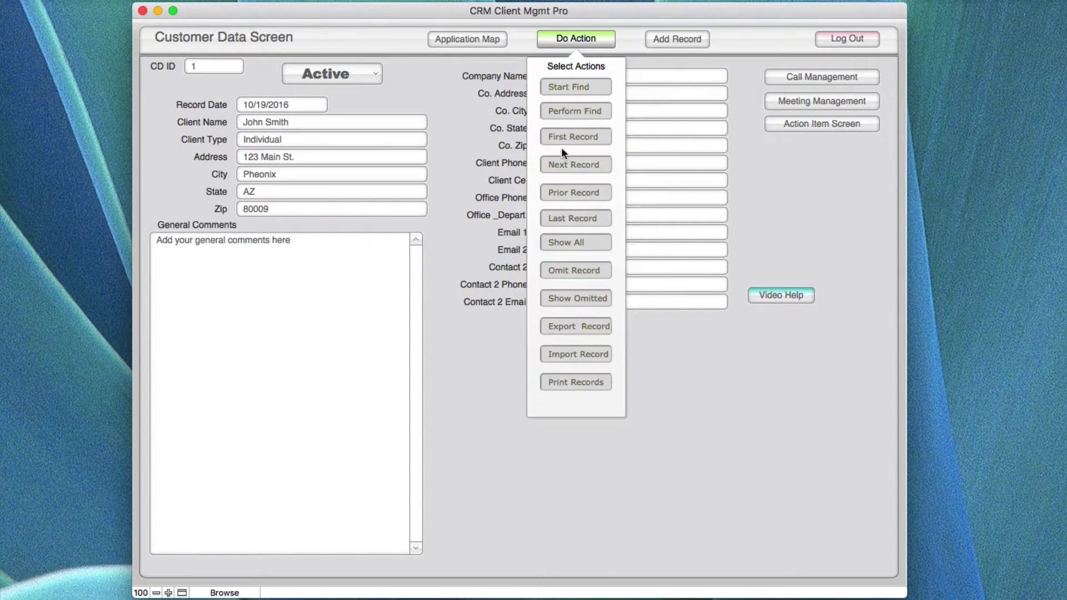
pyautogui.click(561, 165)
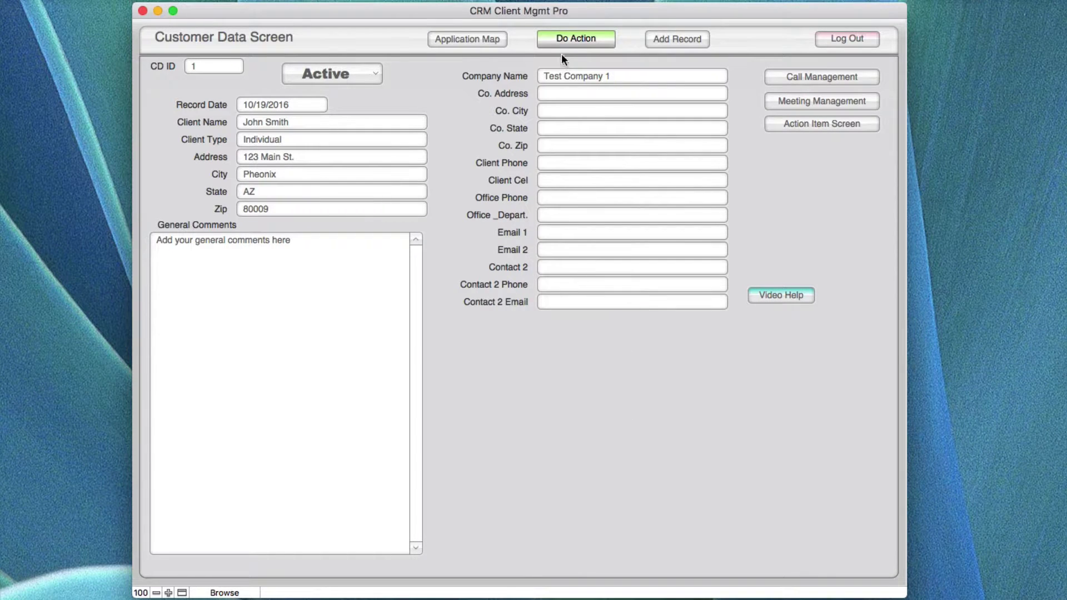
pyautogui.click(570, 37)
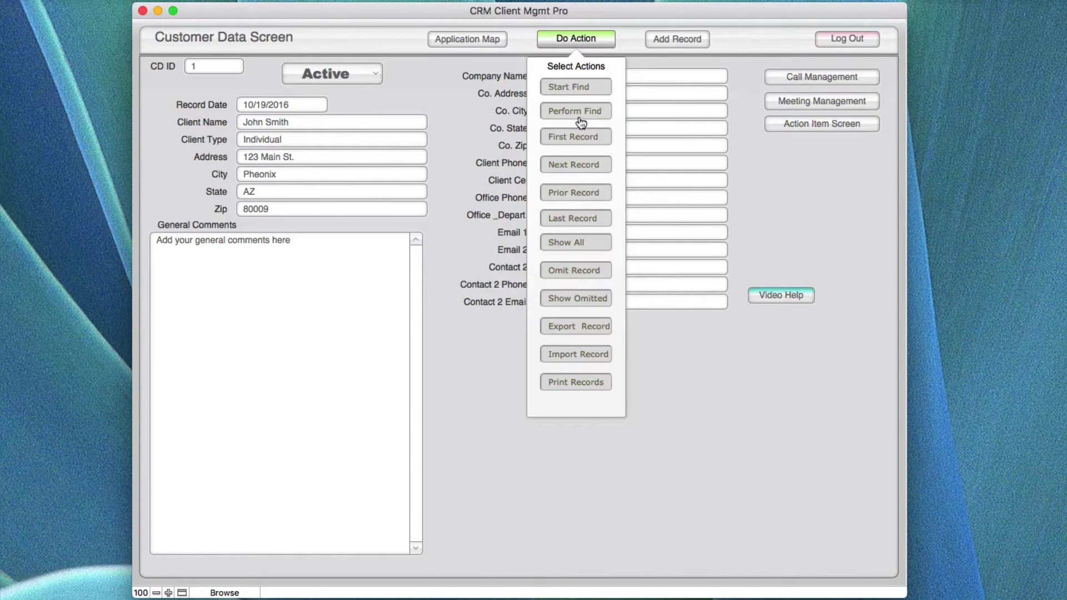
pyautogui.click(573, 136)
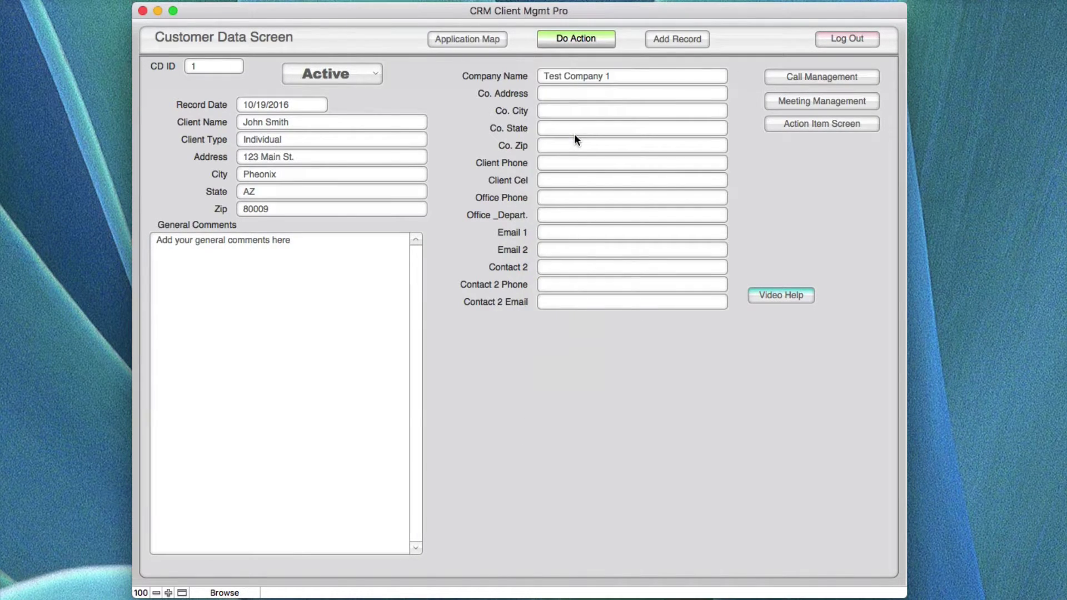
pyautogui.click(566, 40)
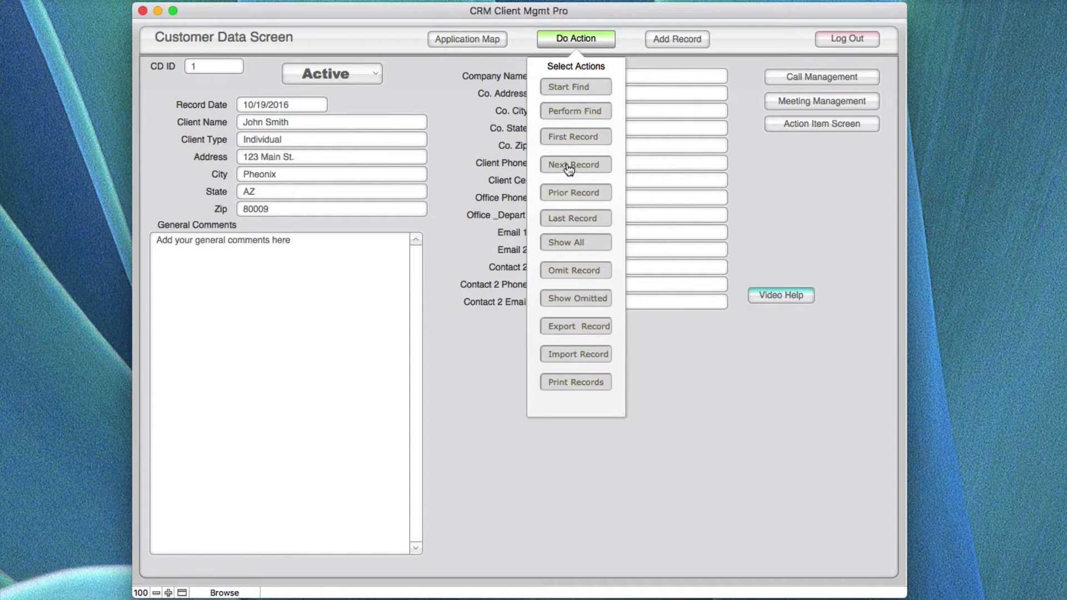
pyautogui.click(571, 137)
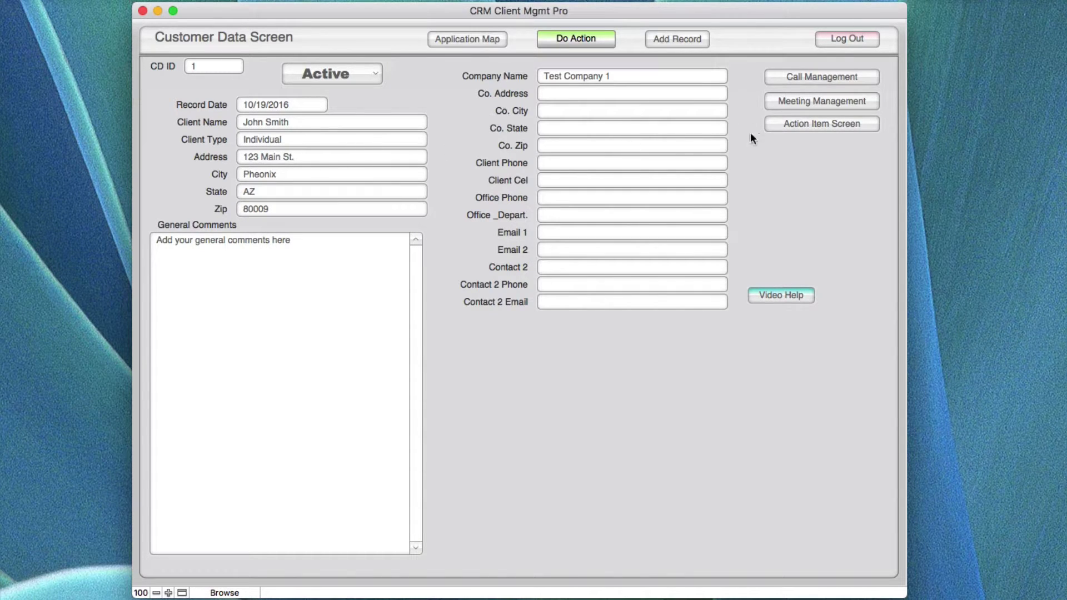
# Step: Reopen the client's meetings portal and go from the Oct 18, 2016 meeting to its full Meeting Management screen
pyautogui.click(799, 101)
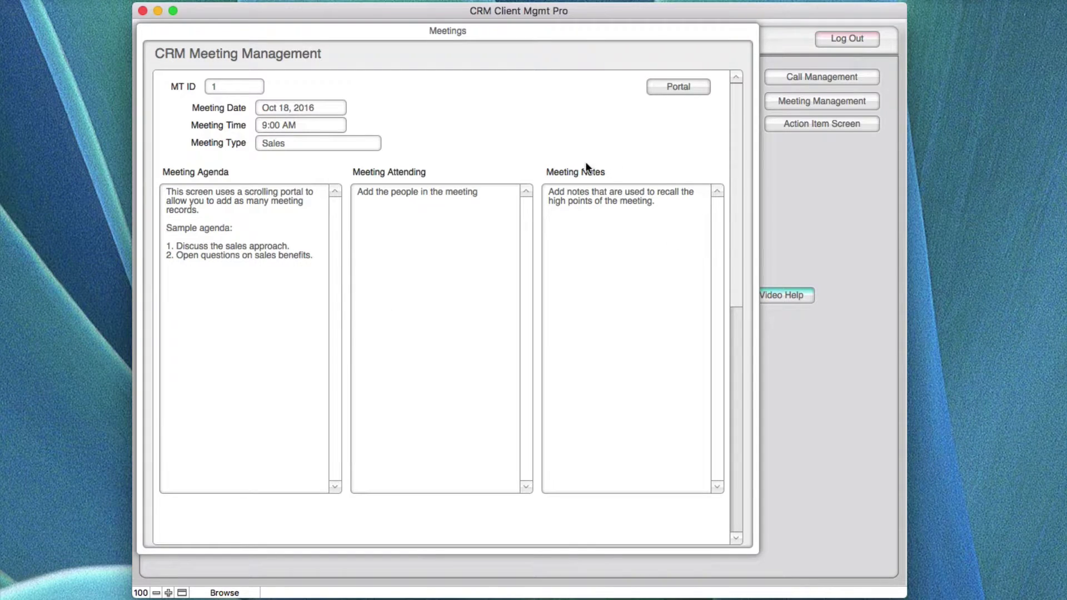
pyautogui.click(672, 87)
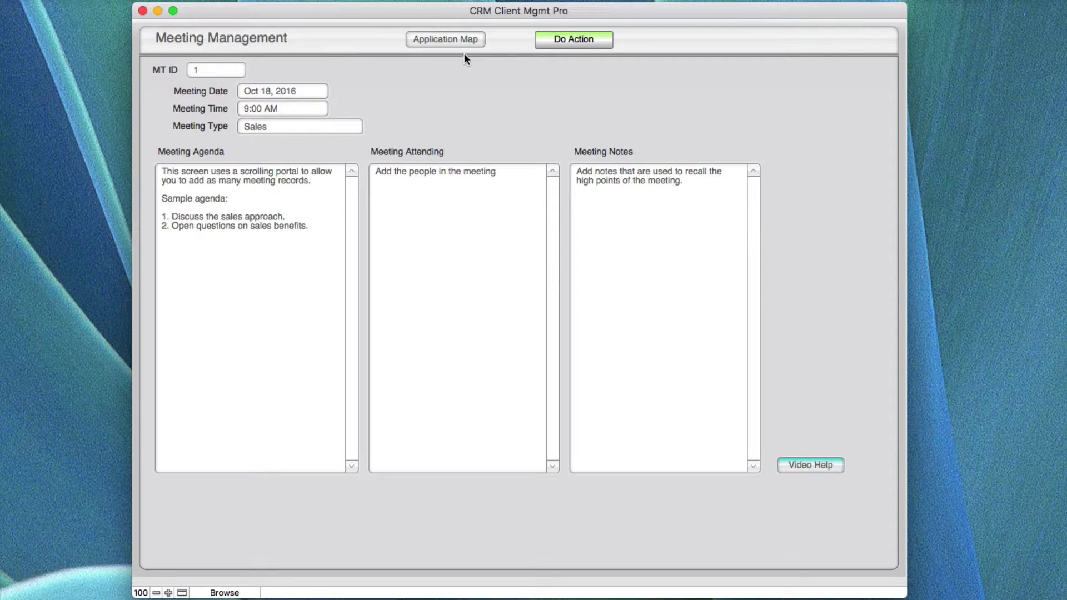
pyautogui.click(802, 465)
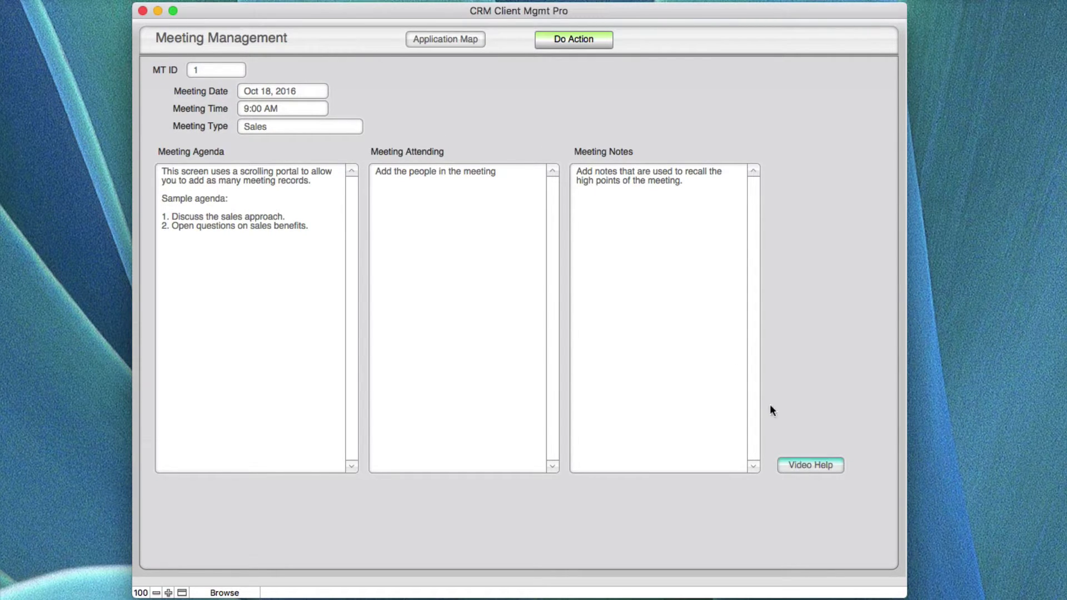
# Step: Go from the Meeting Management screen to the client's Action Items Screen
pyautogui.click(445, 38)
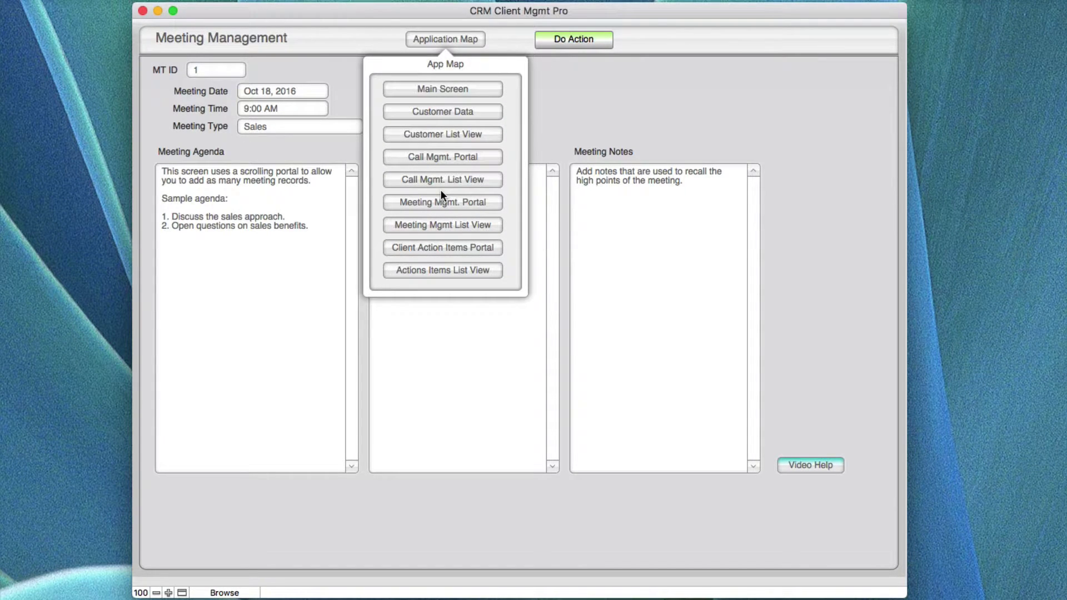
pyautogui.click(443, 204)
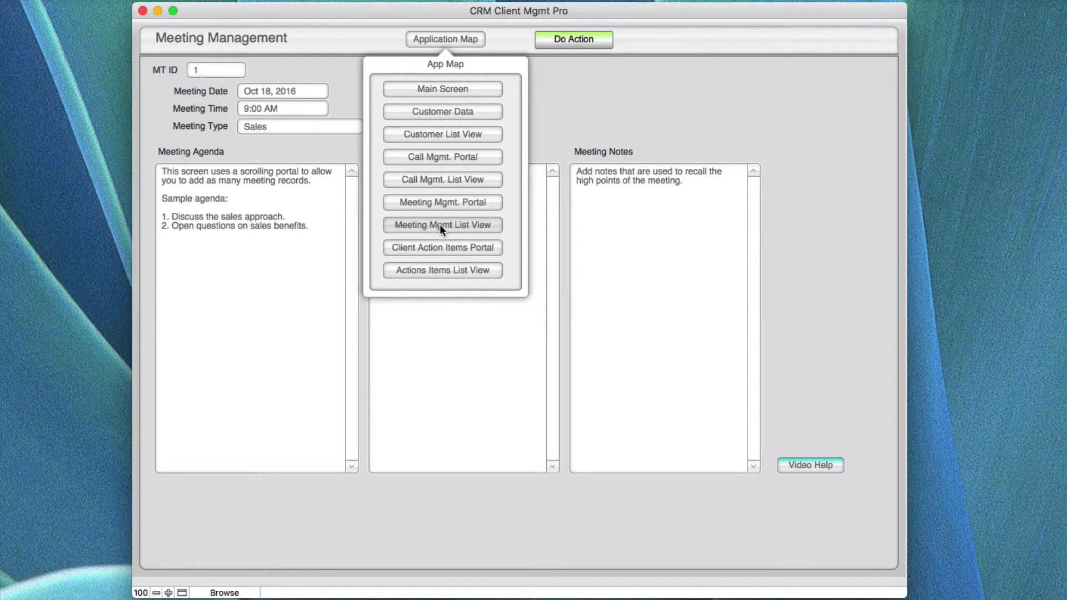
pyautogui.click(443, 249)
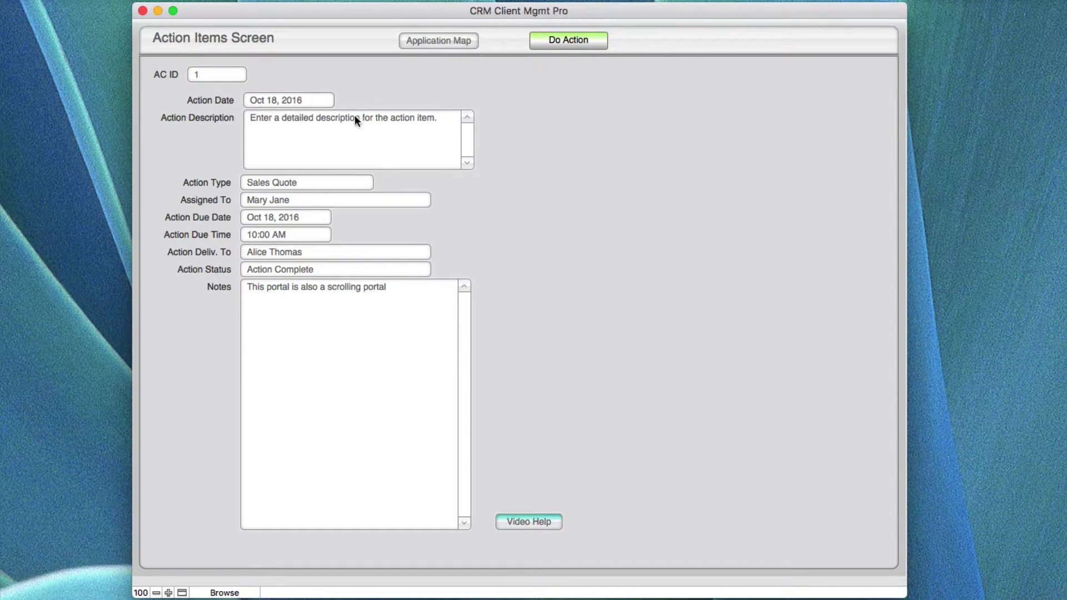
# Step: Look over the action item's description, due time and notes fields, the available record actions and the Action Status options
pyautogui.click(328, 137)
pyautogui.click(288, 234)
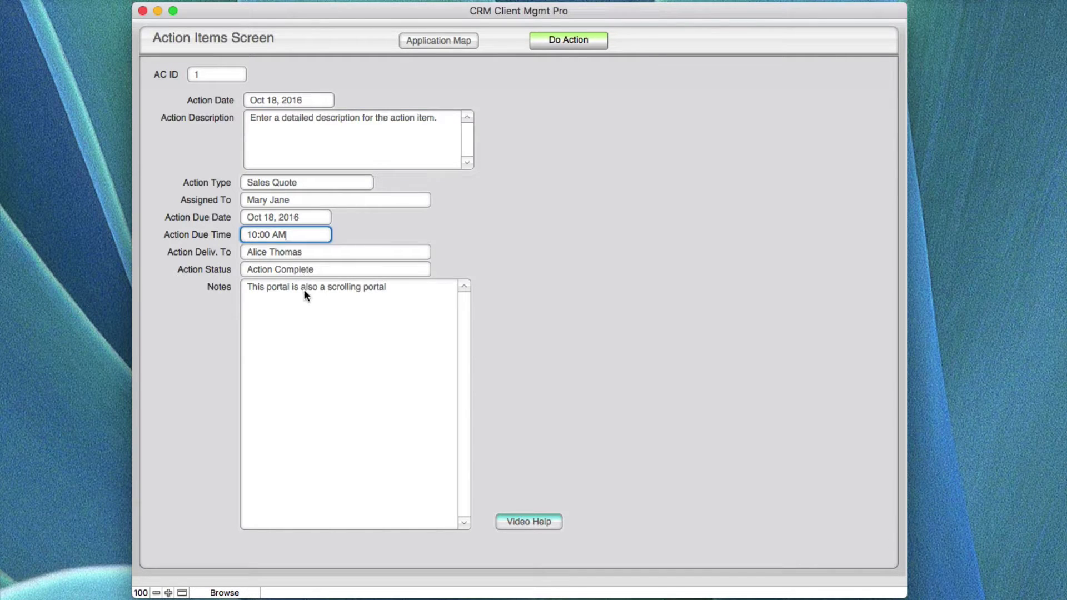
pyautogui.click(304, 288)
pyautogui.click(293, 135)
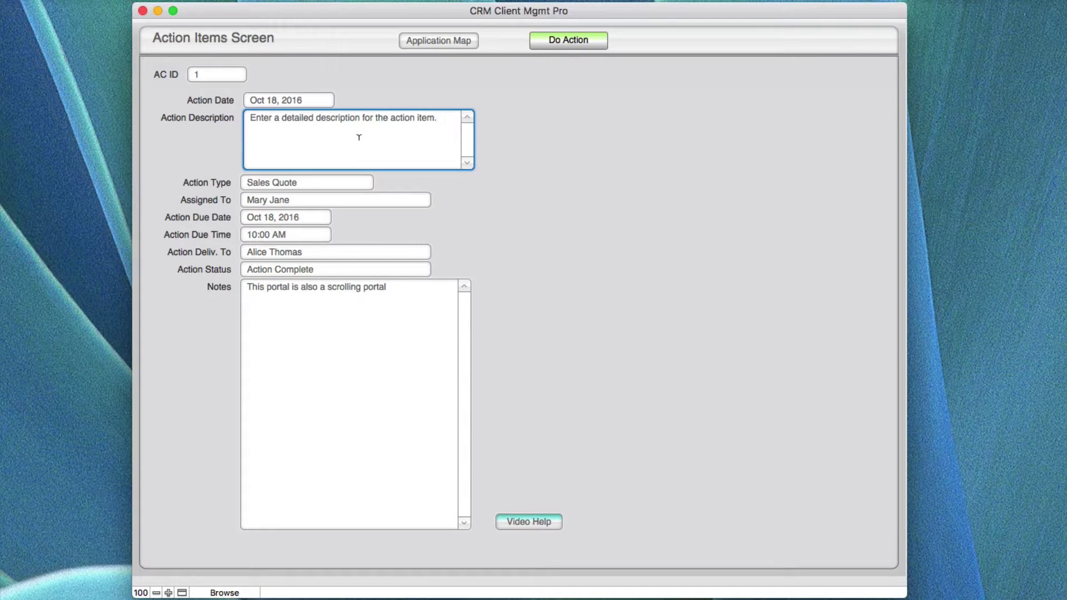
pyautogui.click(559, 41)
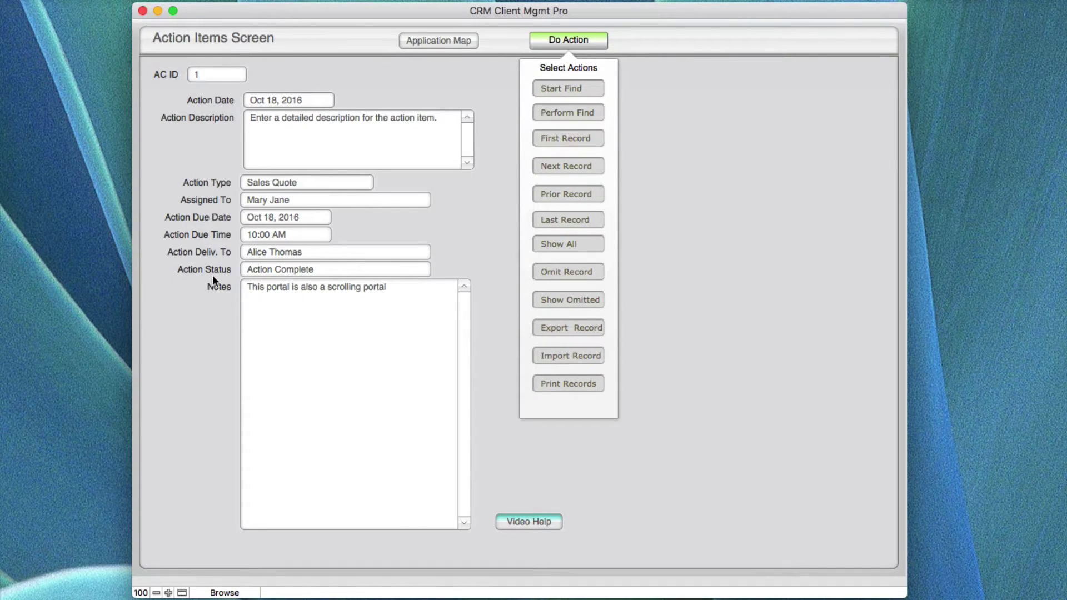
pyautogui.click(286, 270)
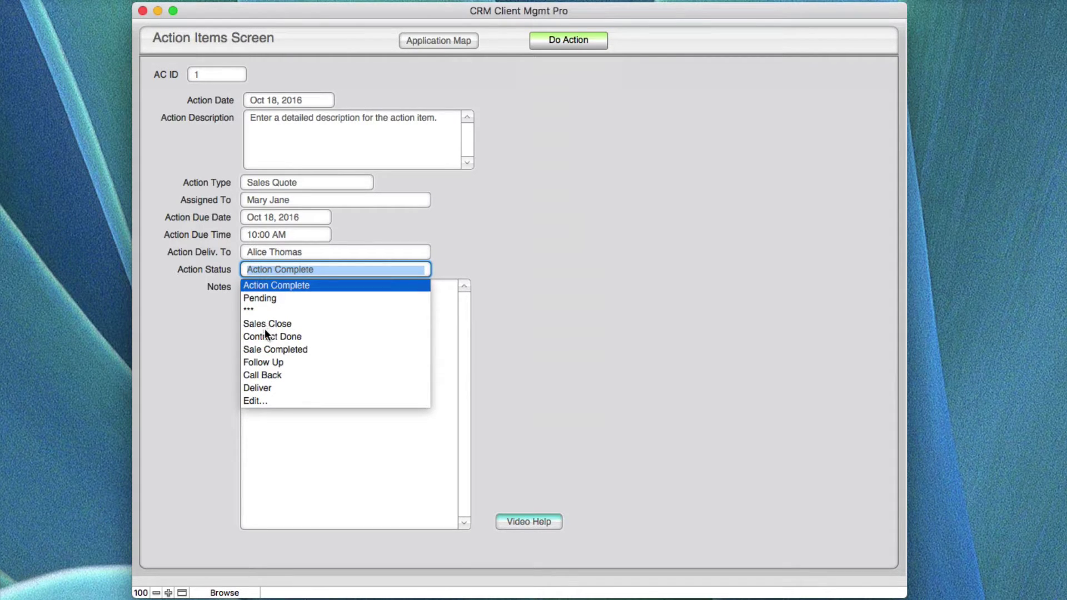
pyautogui.click(524, 290)
# Step: Go to the Client Action Items List View and examine the Sales Quote item's description and action type
pyautogui.click(435, 41)
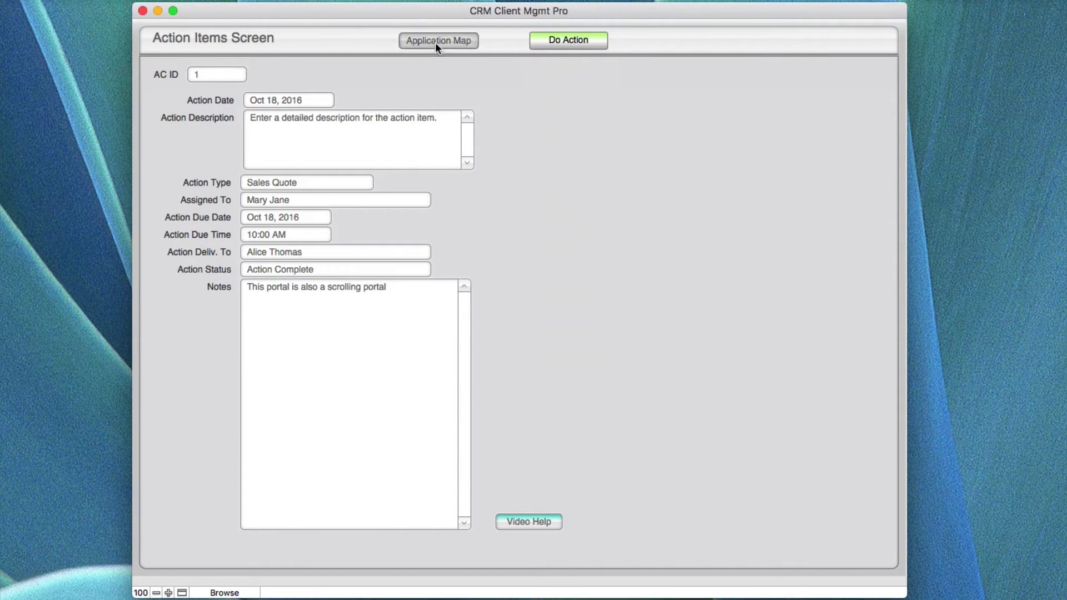
pyautogui.click(439, 272)
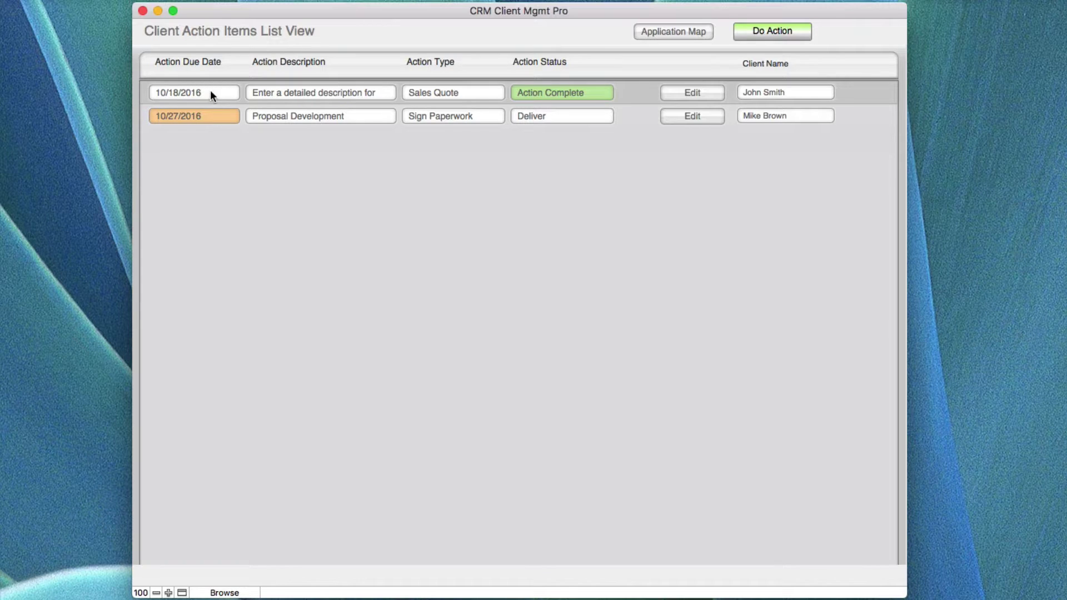
pyautogui.click(311, 93)
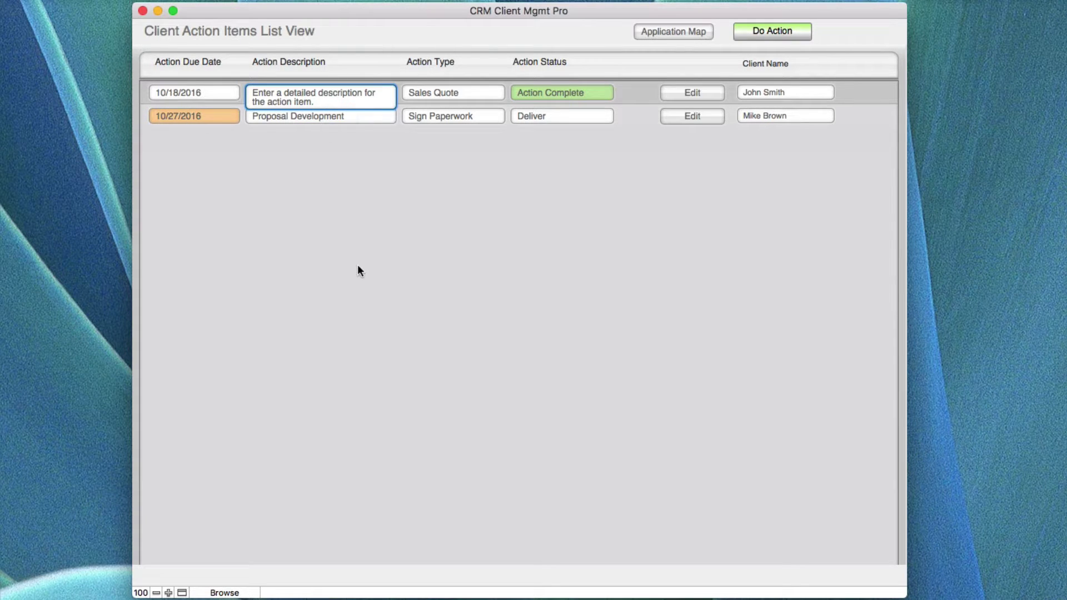
pyautogui.click(461, 91)
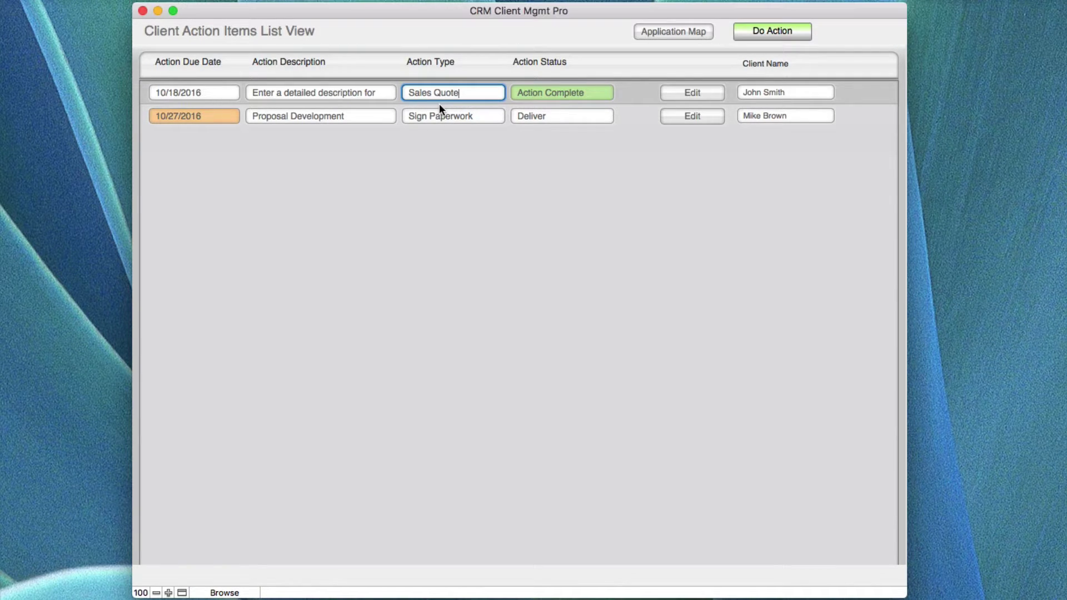
# Step: Open the Sales Quote action item's detail screen from the list and return to the list view, twice
pyautogui.click(694, 93)
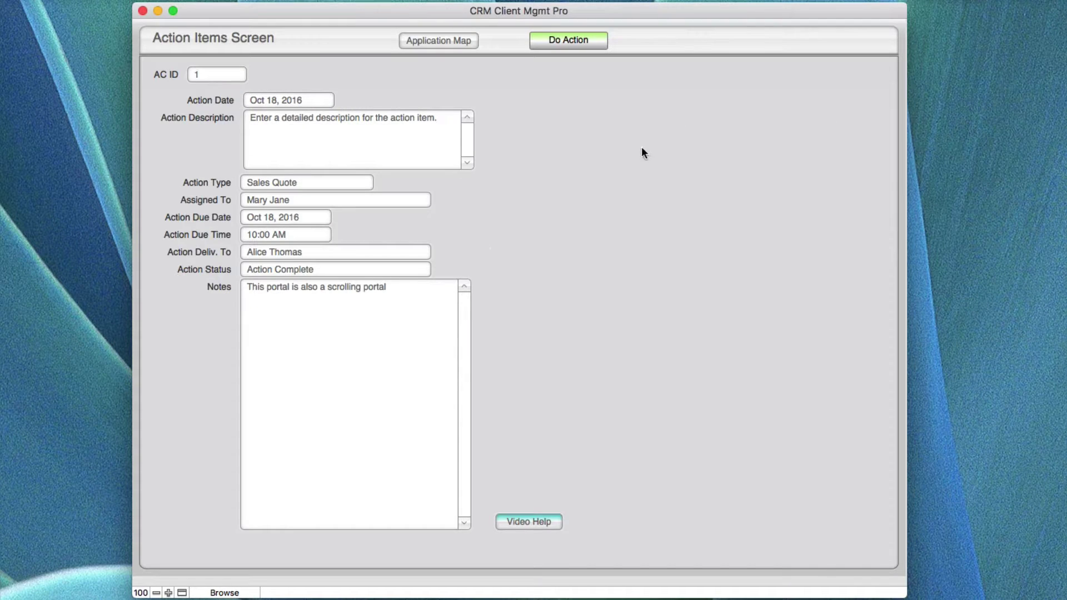
pyautogui.click(456, 40)
pyautogui.click(443, 269)
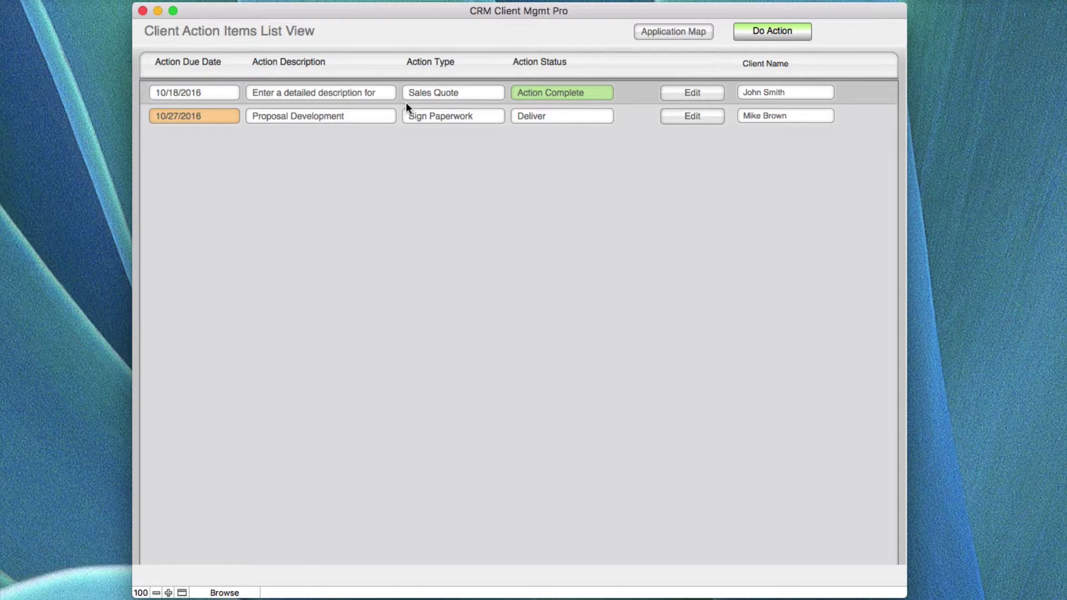
pyautogui.click(673, 90)
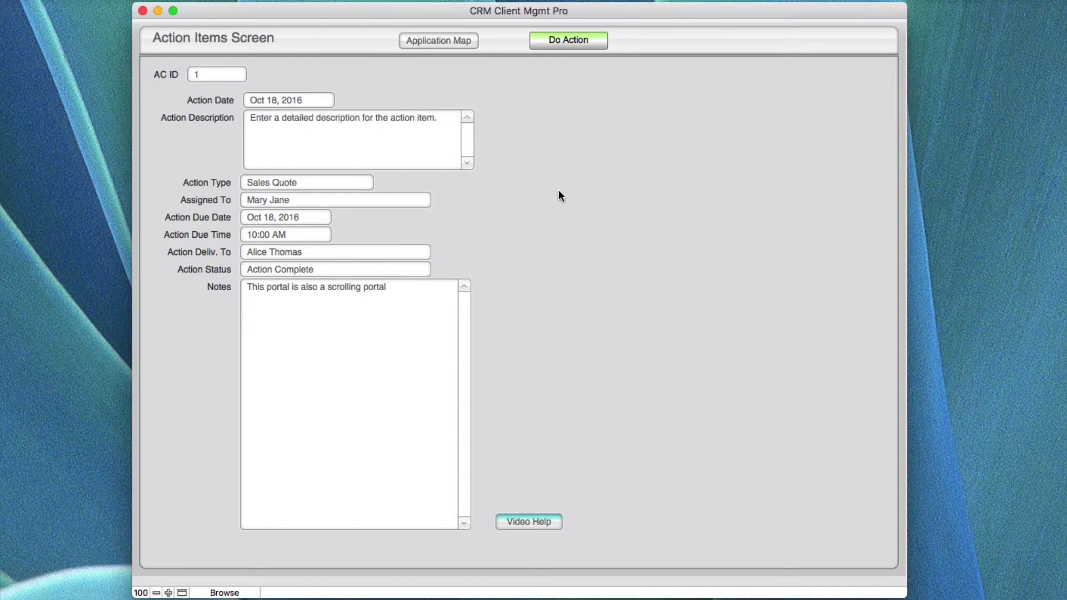
pyautogui.click(450, 41)
pyautogui.click(448, 268)
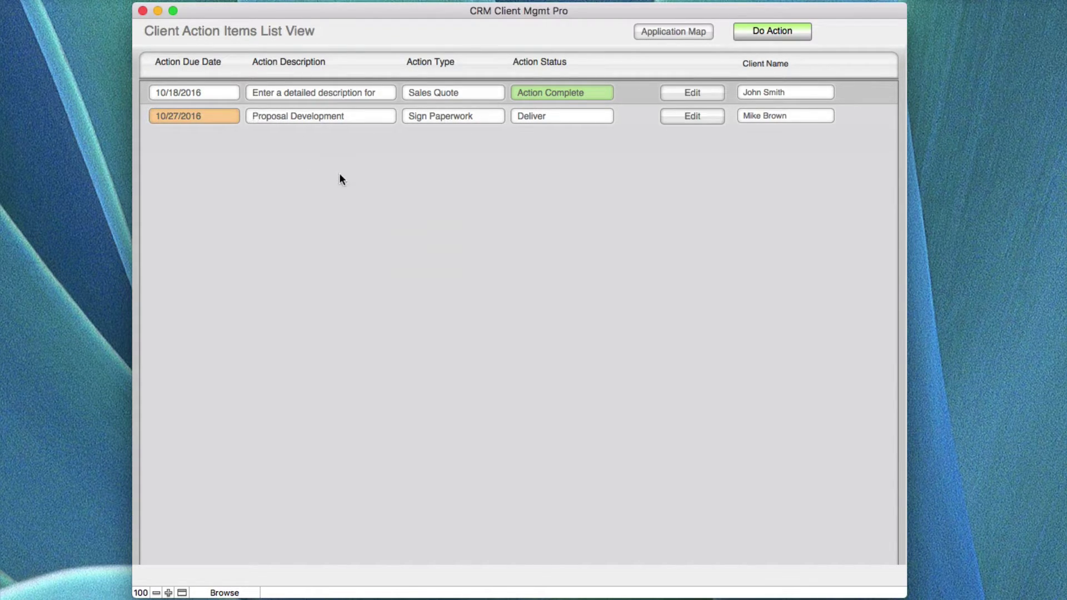
# Step: Review the record actions offered for the action items list and go to the Client Action Items Portal
pyautogui.click(759, 30)
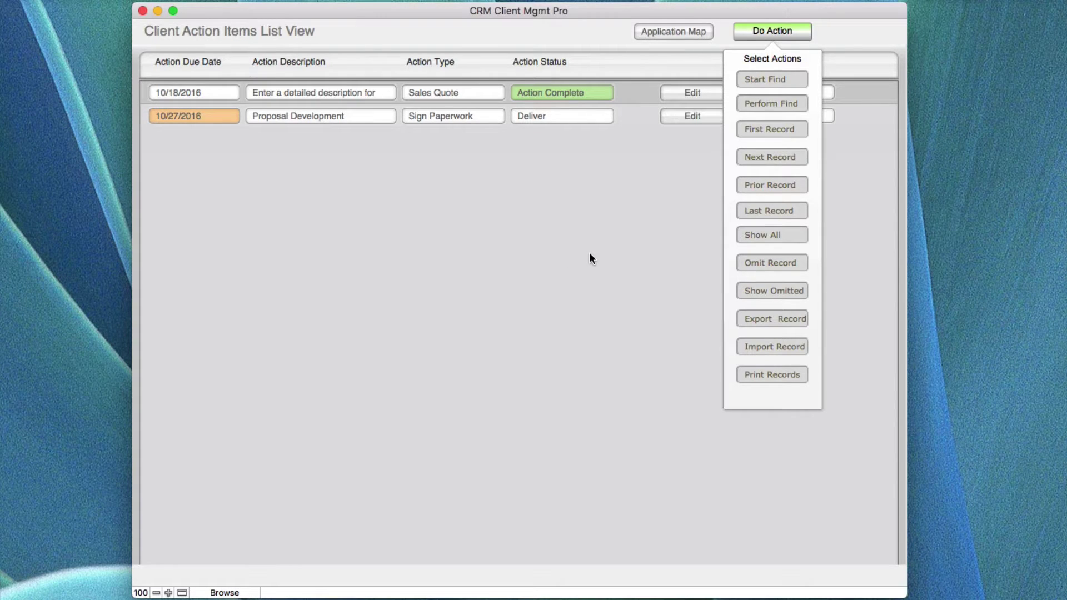
pyautogui.click(519, 219)
pyautogui.click(662, 33)
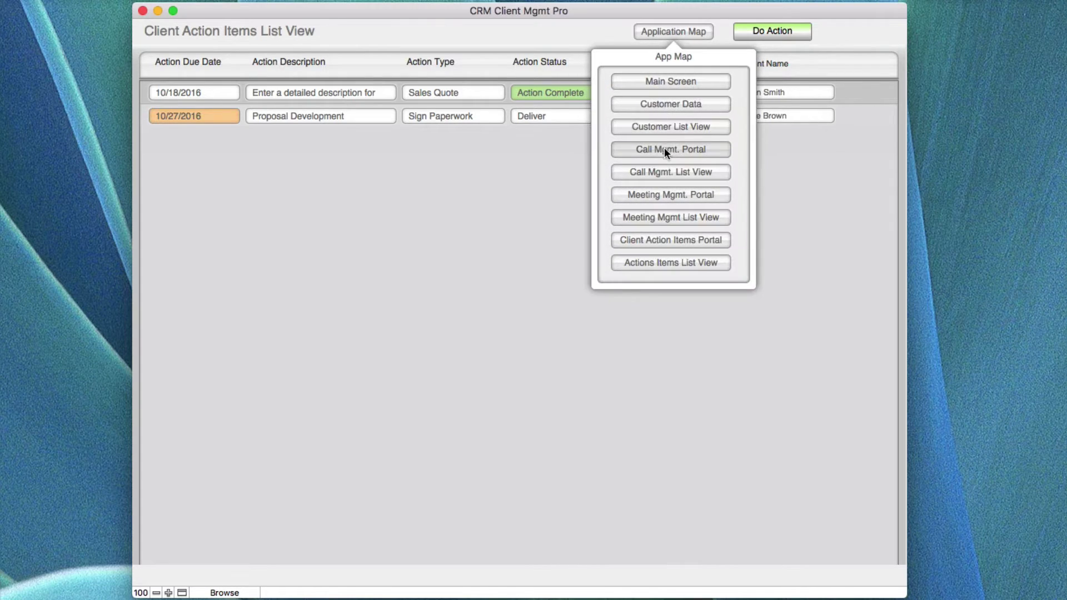
pyautogui.click(663, 242)
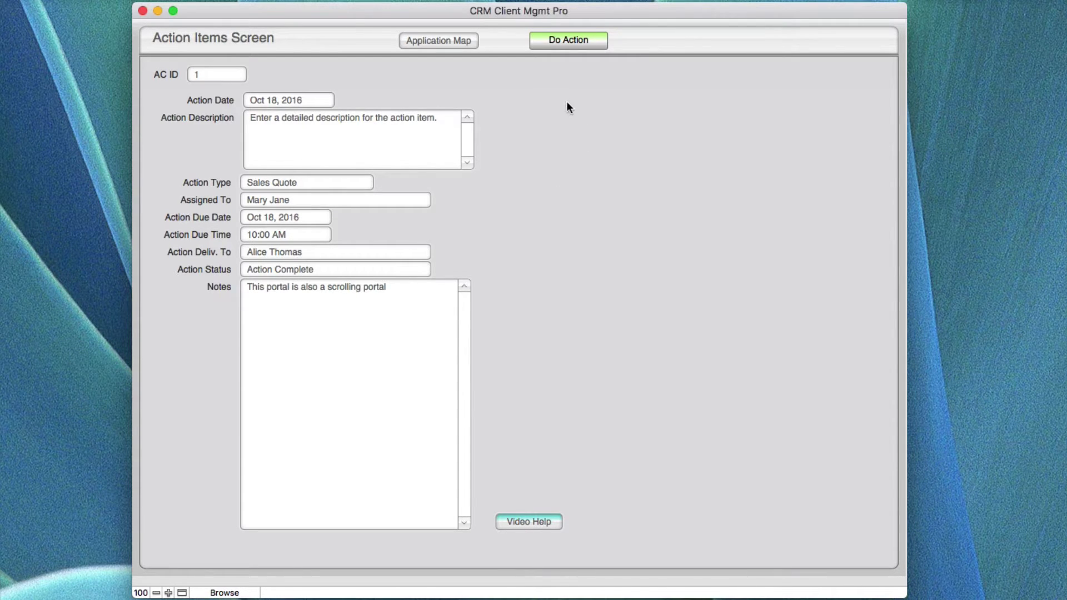
# Step: Go through the Customer Data Screen to the Customer Data List View and show all customer records
pyautogui.click(459, 40)
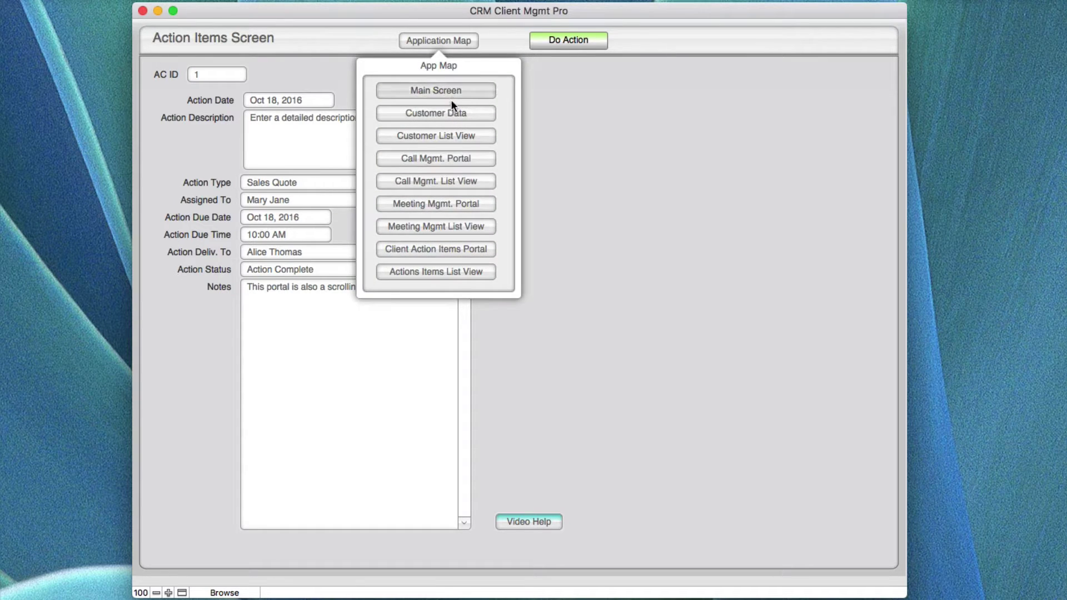
pyautogui.click(437, 111)
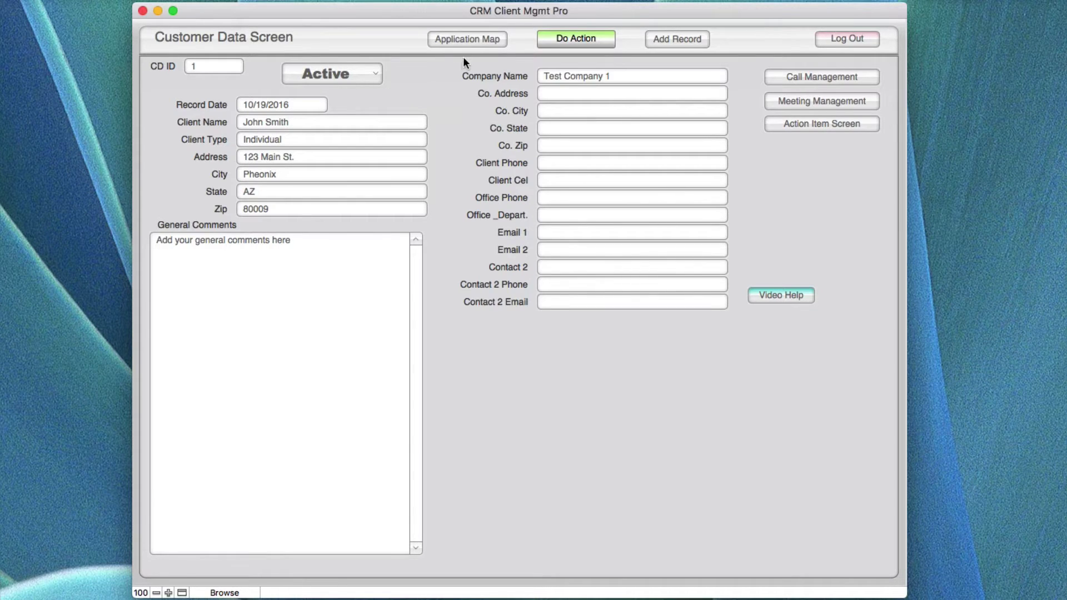
pyautogui.click(489, 39)
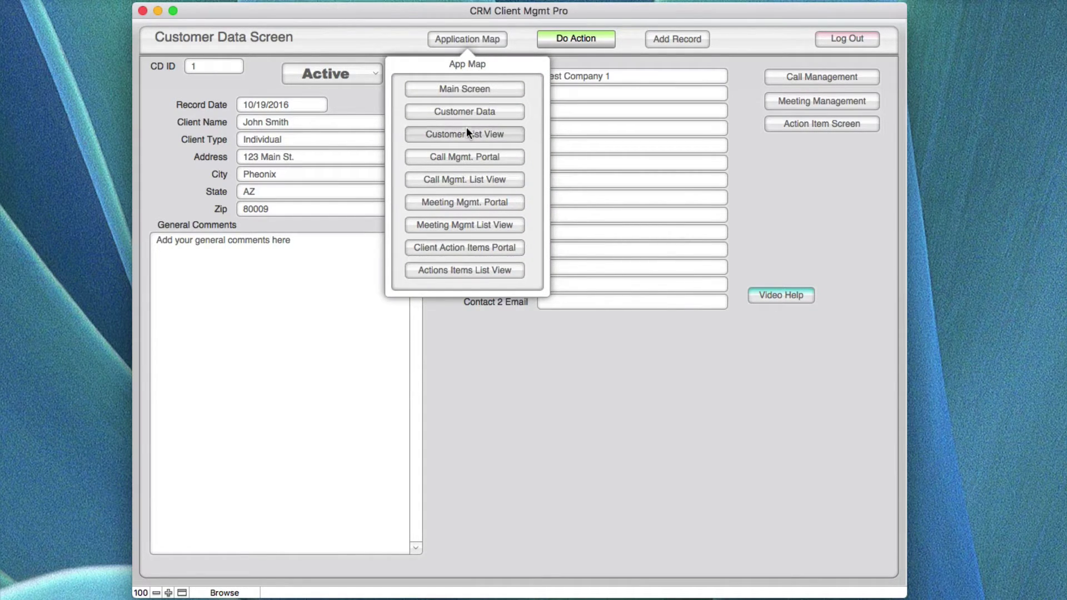
pyautogui.click(465, 133)
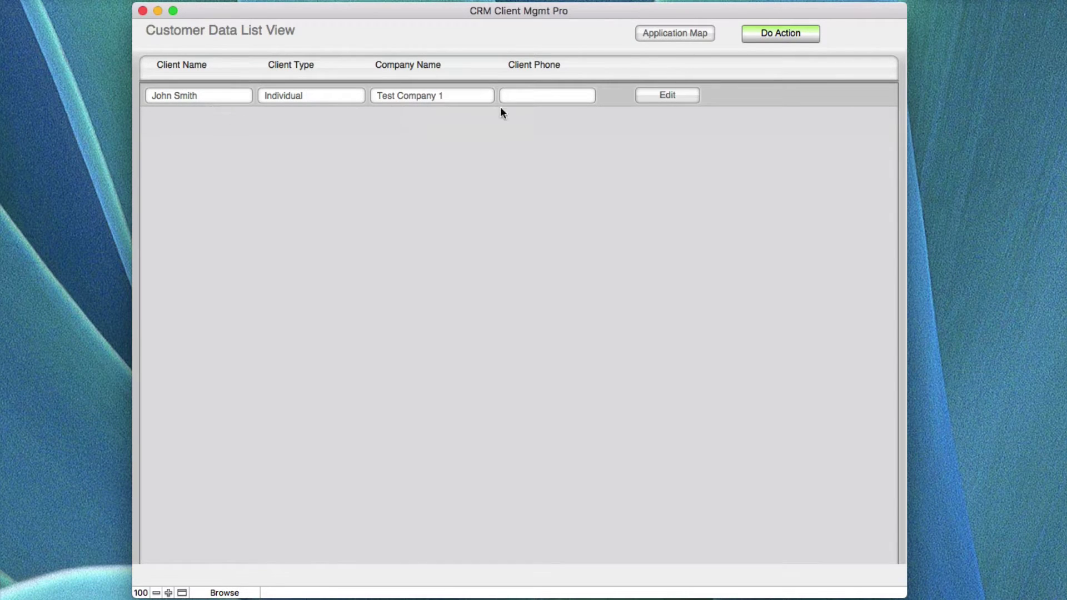
pyautogui.click(765, 33)
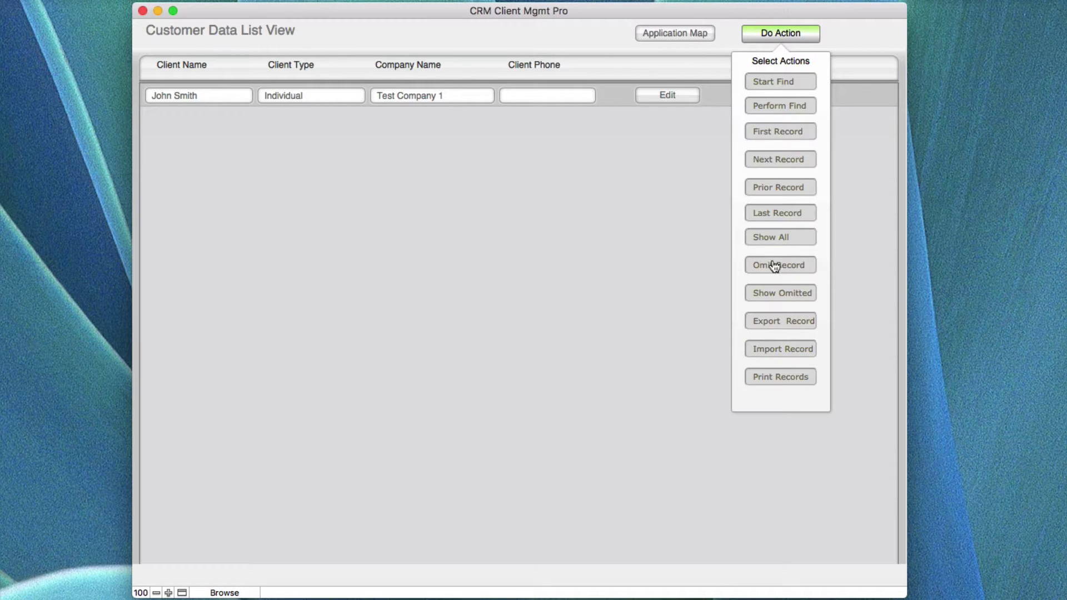
pyautogui.click(768, 237)
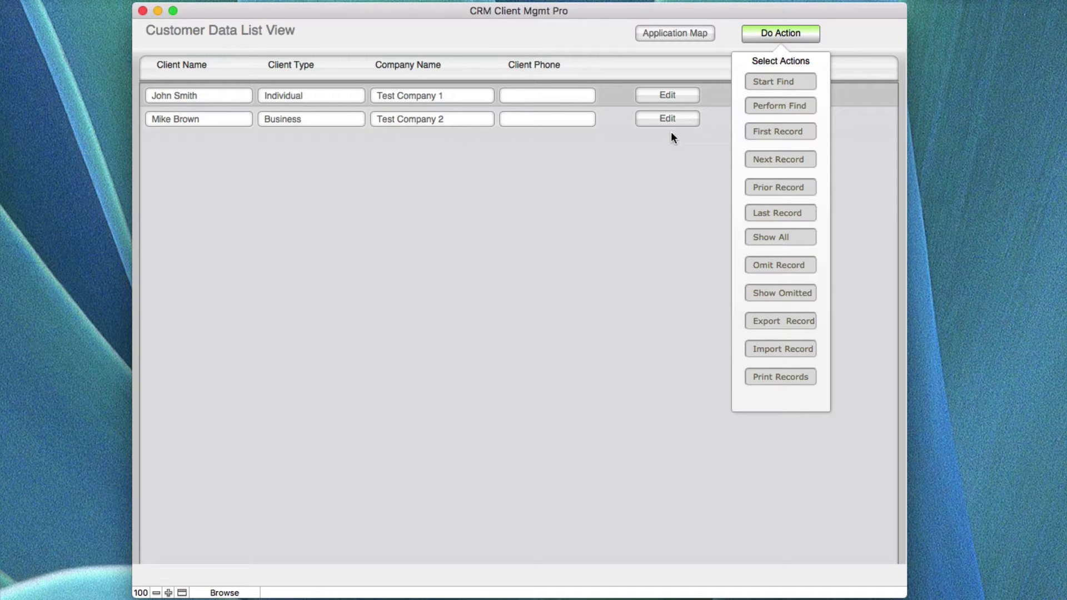
# Step: Move to the Test Company 2 record on the Customer Data Screen and return to the Customer Data List View
pyautogui.click(671, 32)
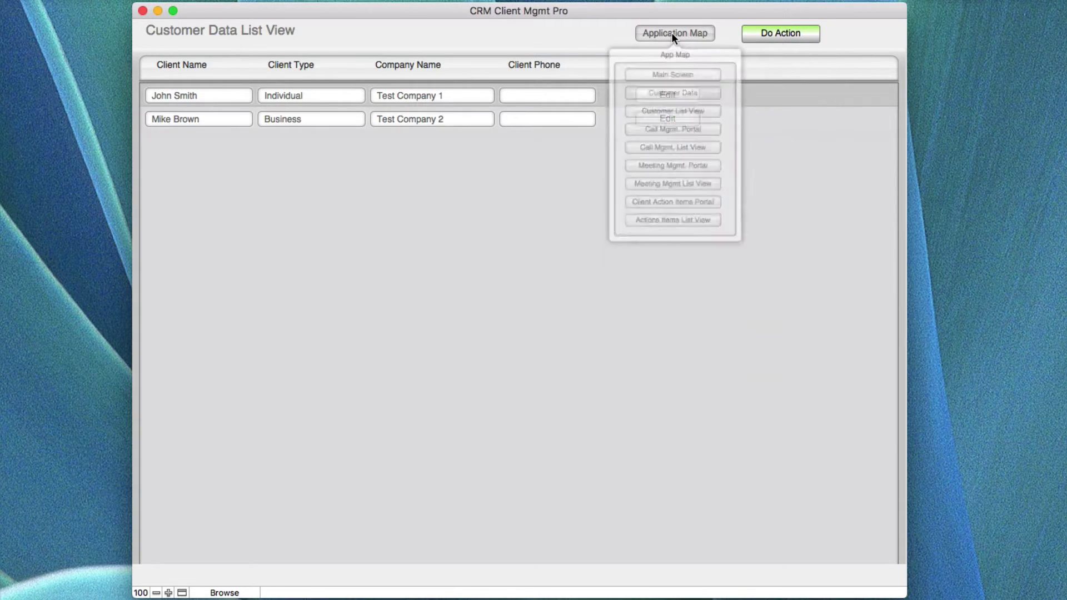
pyautogui.click(670, 105)
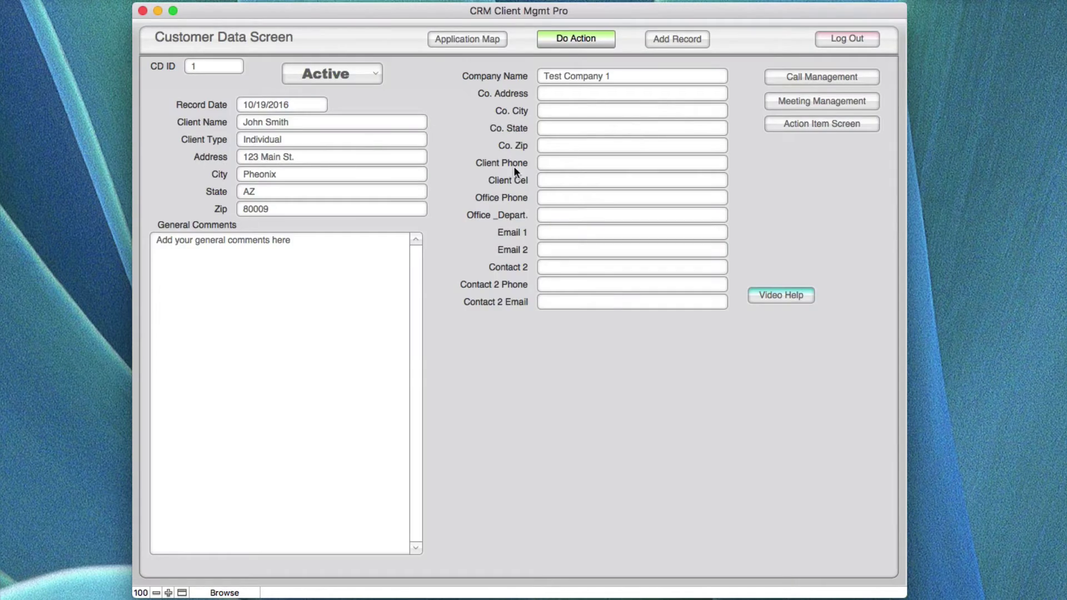
pyautogui.click(595, 36)
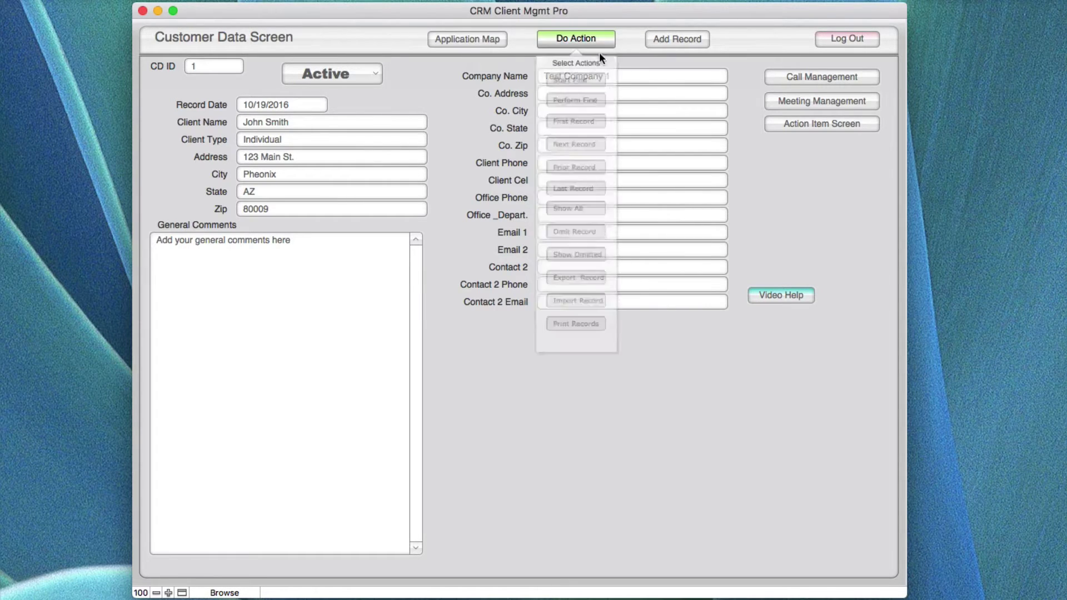
pyautogui.click(585, 170)
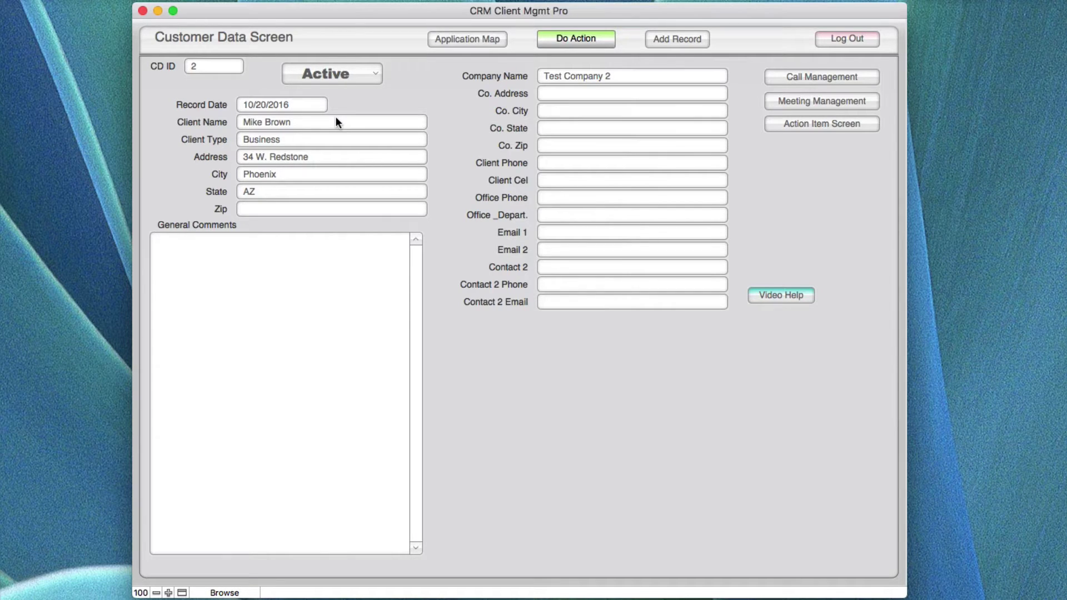
pyautogui.click(476, 38)
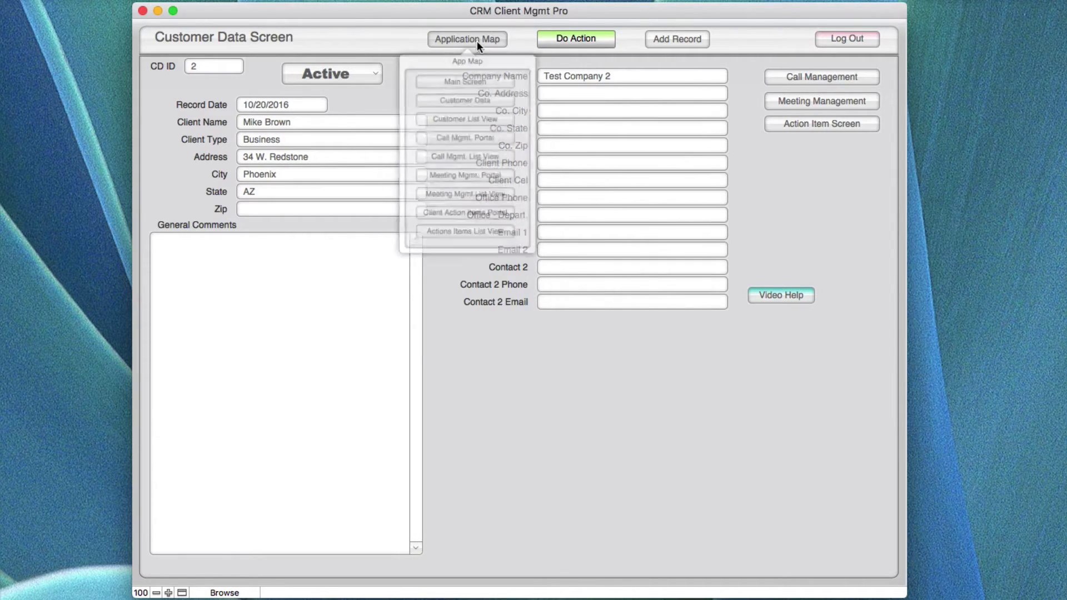
pyautogui.click(471, 134)
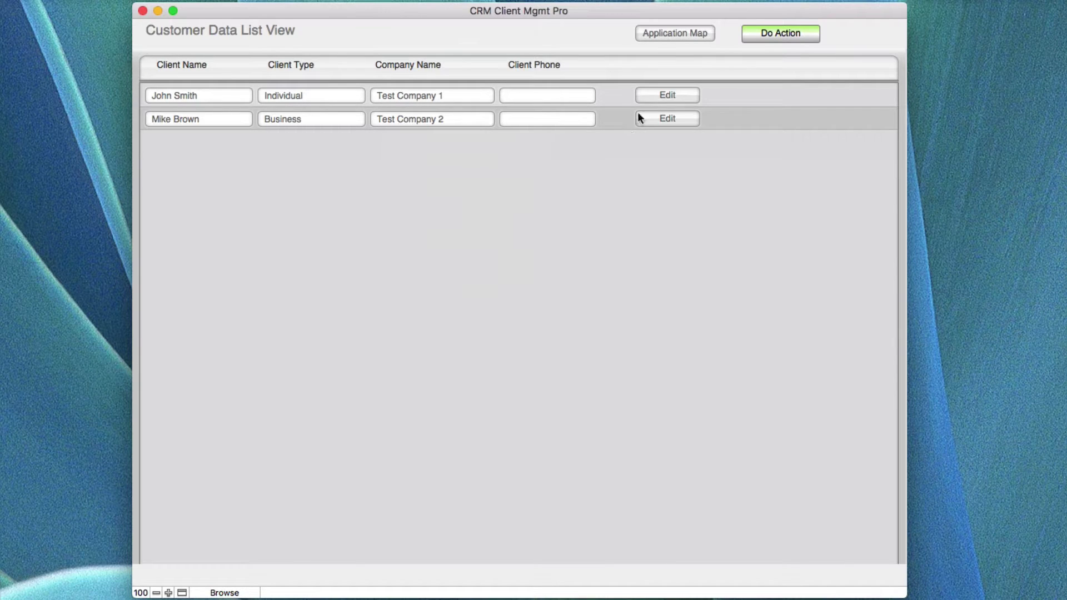
# Step: Omit the Test Company 2 record from the Customer Data List View
pyautogui.click(772, 34)
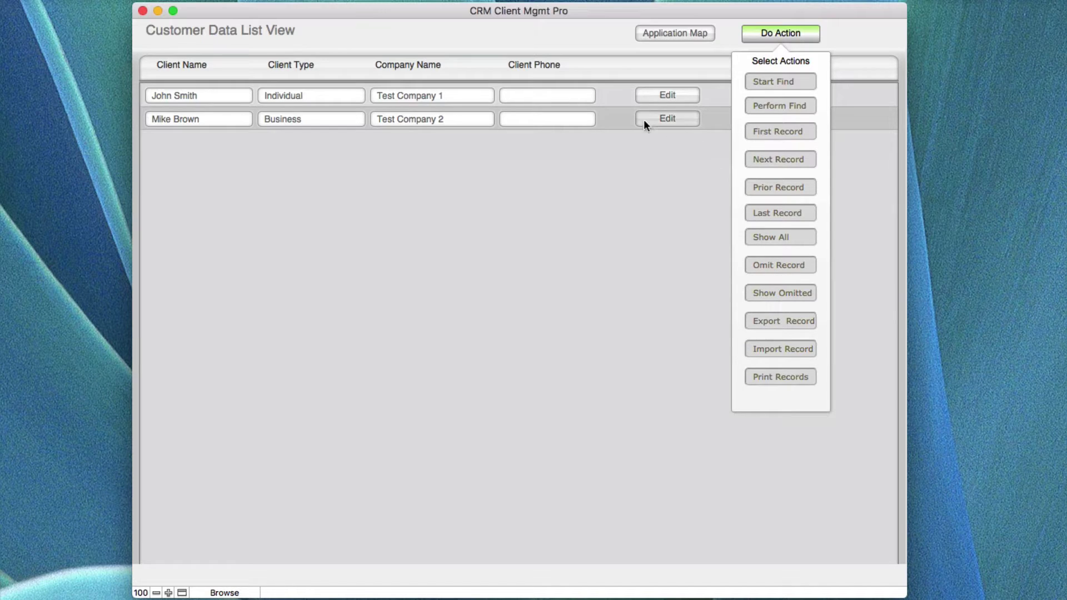
pyautogui.click(607, 114)
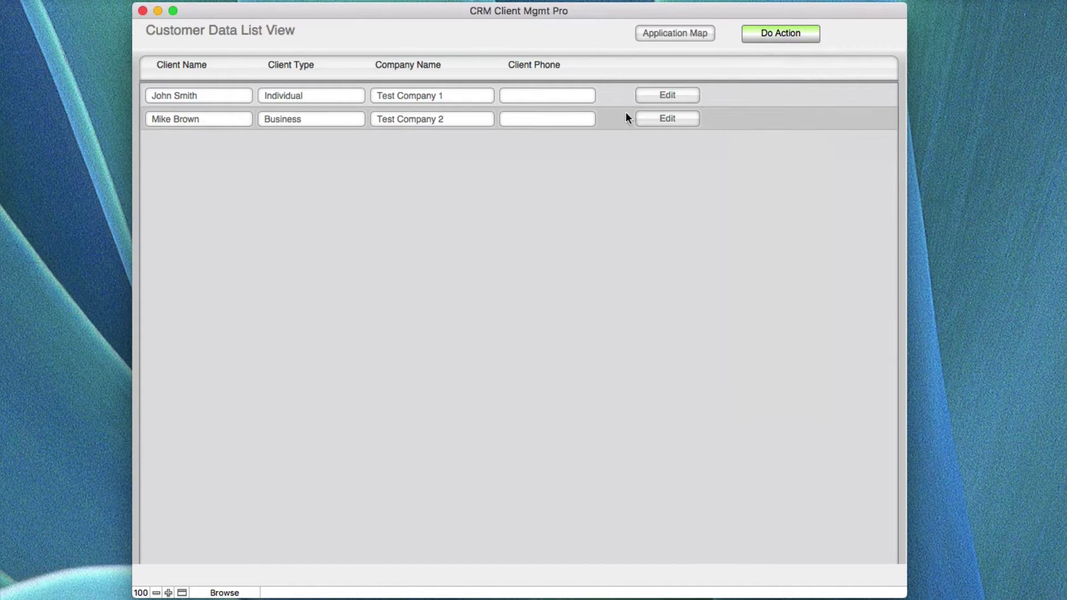
pyautogui.click(768, 35)
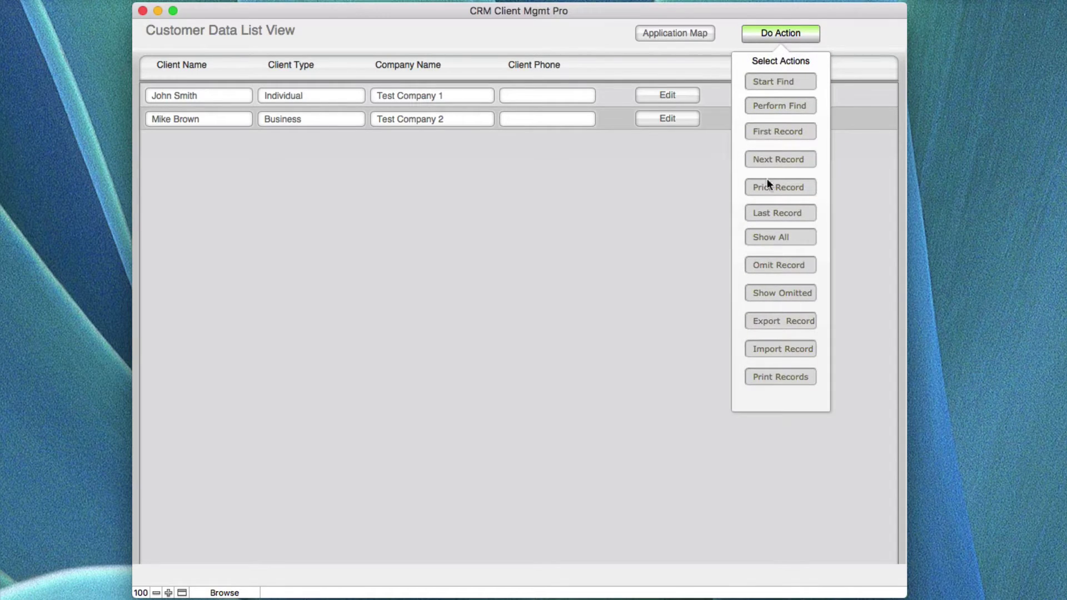
pyautogui.click(769, 265)
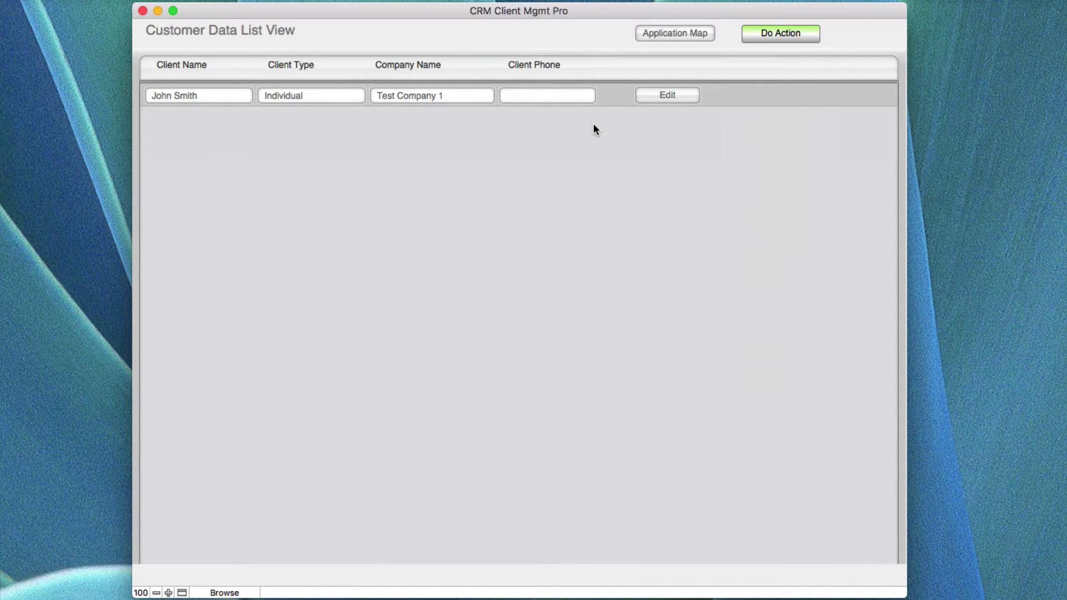
# Step: Switch the customer list to its omitted records, and swap back to the other set the same way
pyautogui.click(681, 32)
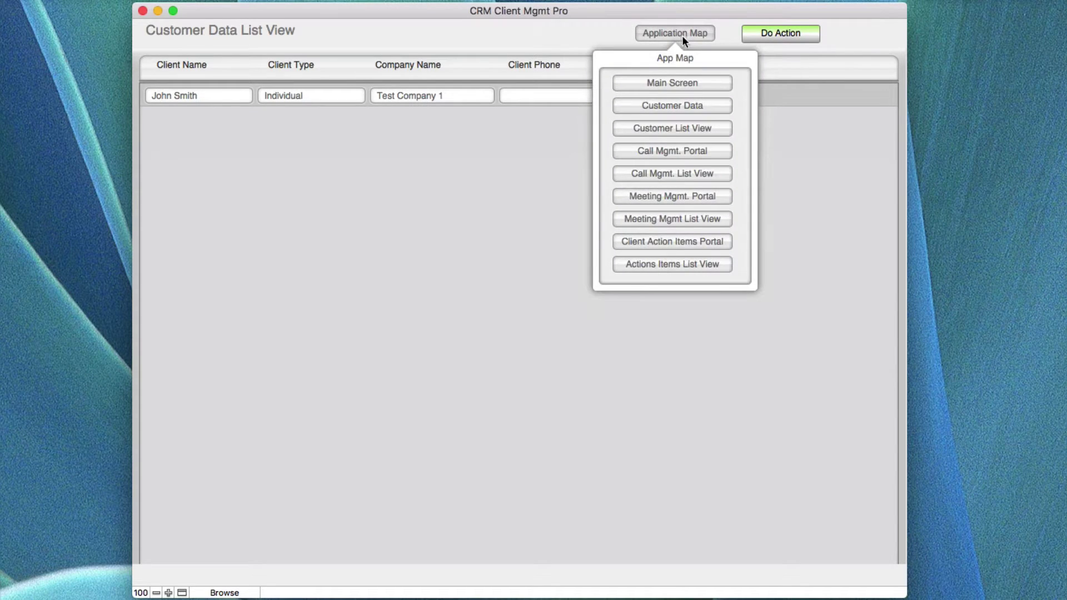
pyautogui.click(779, 38)
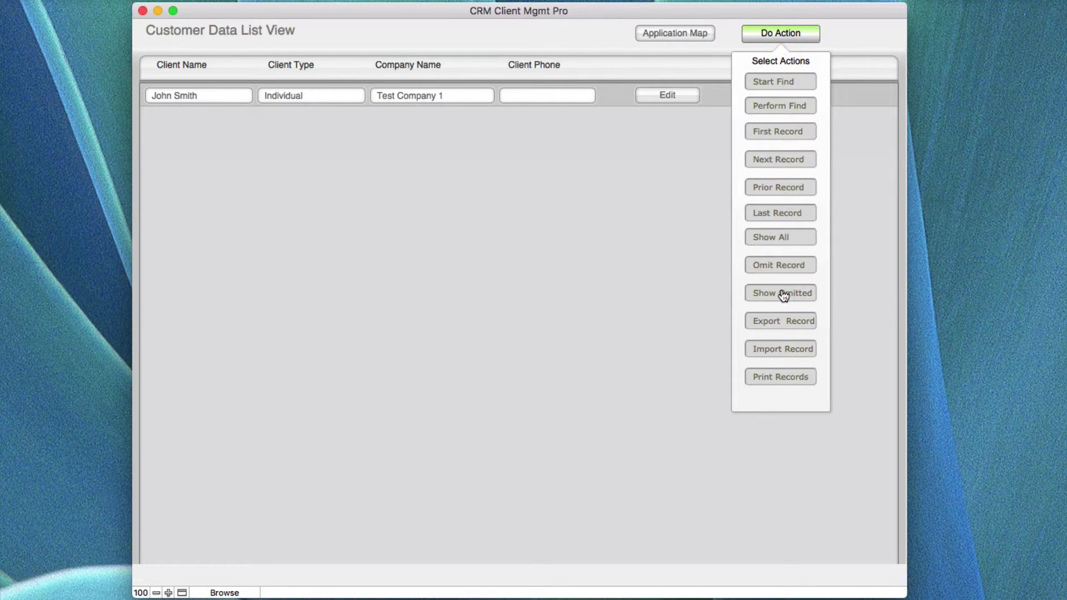
pyautogui.click(775, 295)
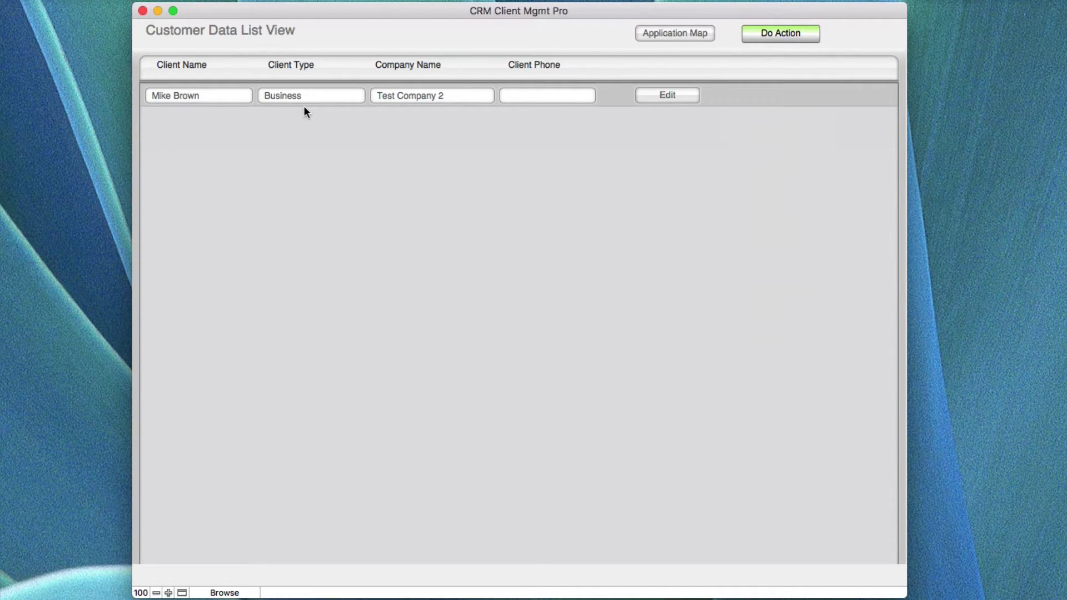
pyautogui.click(775, 34)
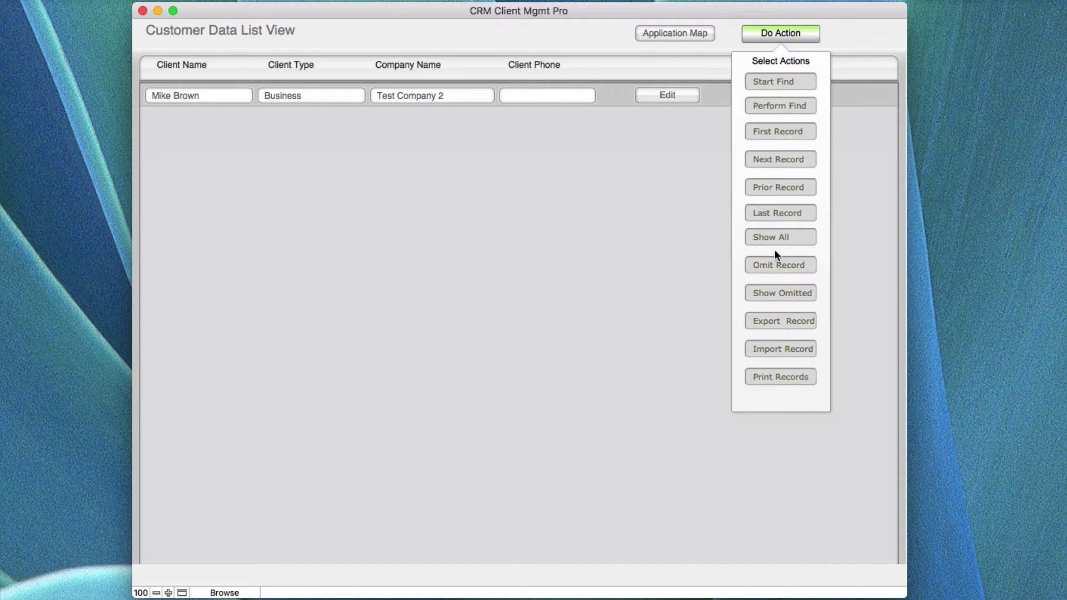
pyautogui.click(773, 293)
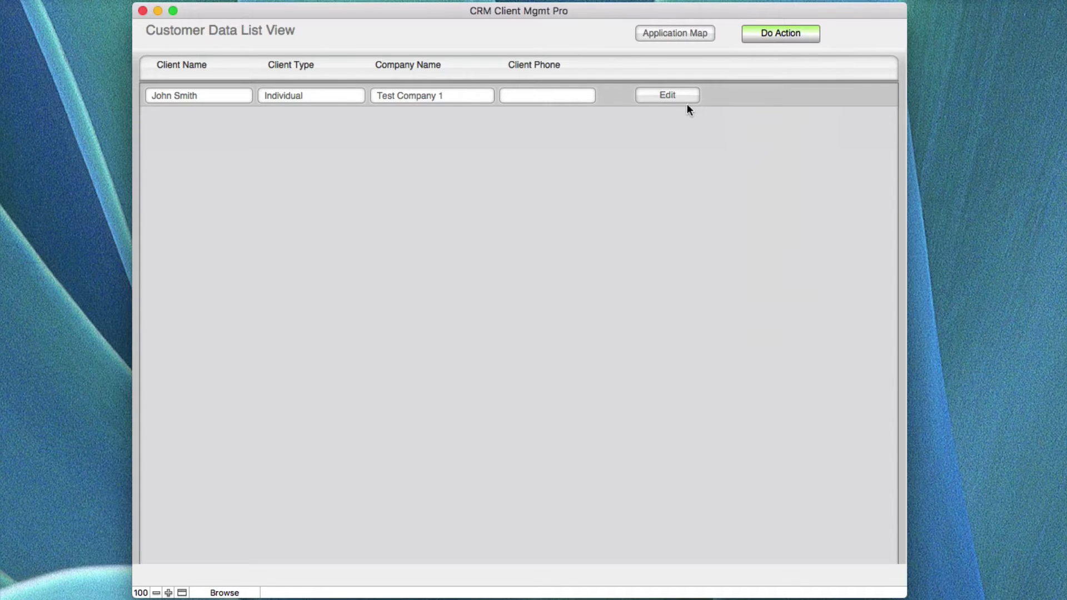
# Step: Show all customer records in the list and open the Test Company 2 record for editing
pyautogui.click(766, 34)
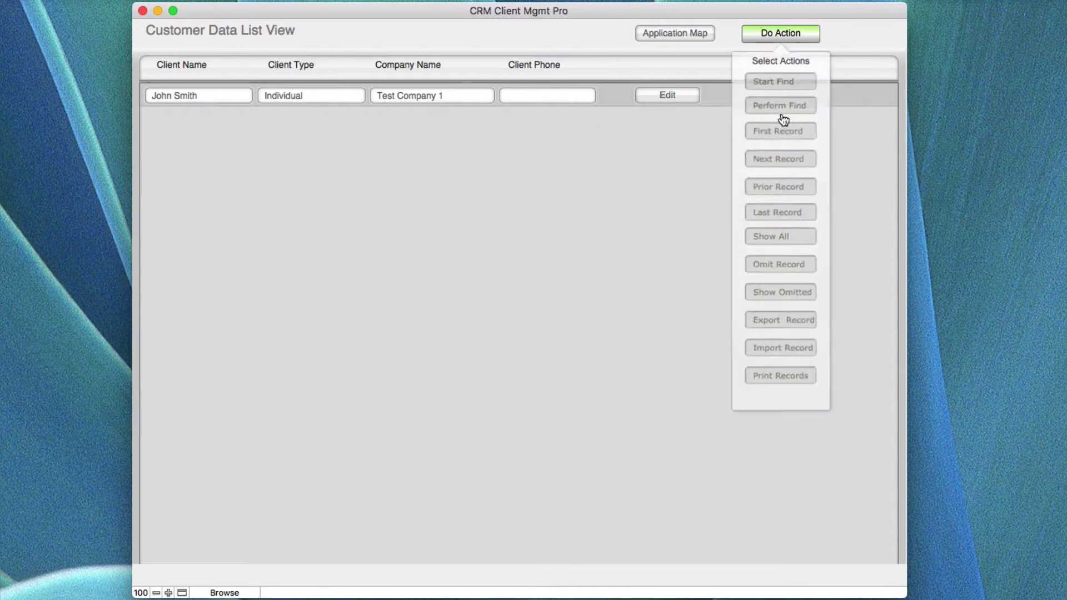
pyautogui.click(780, 243)
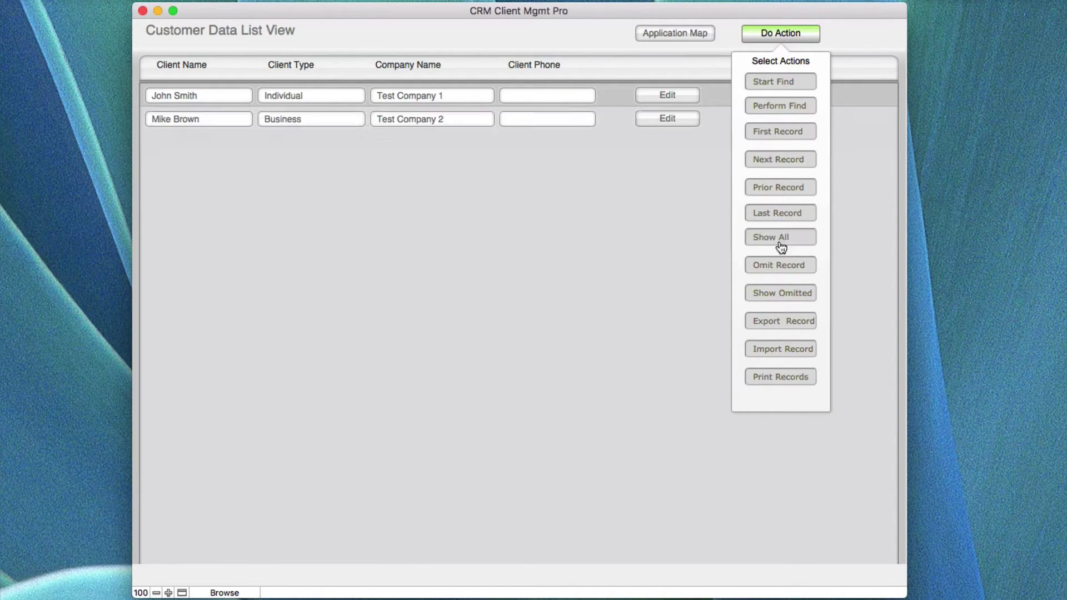
pyautogui.click(671, 124)
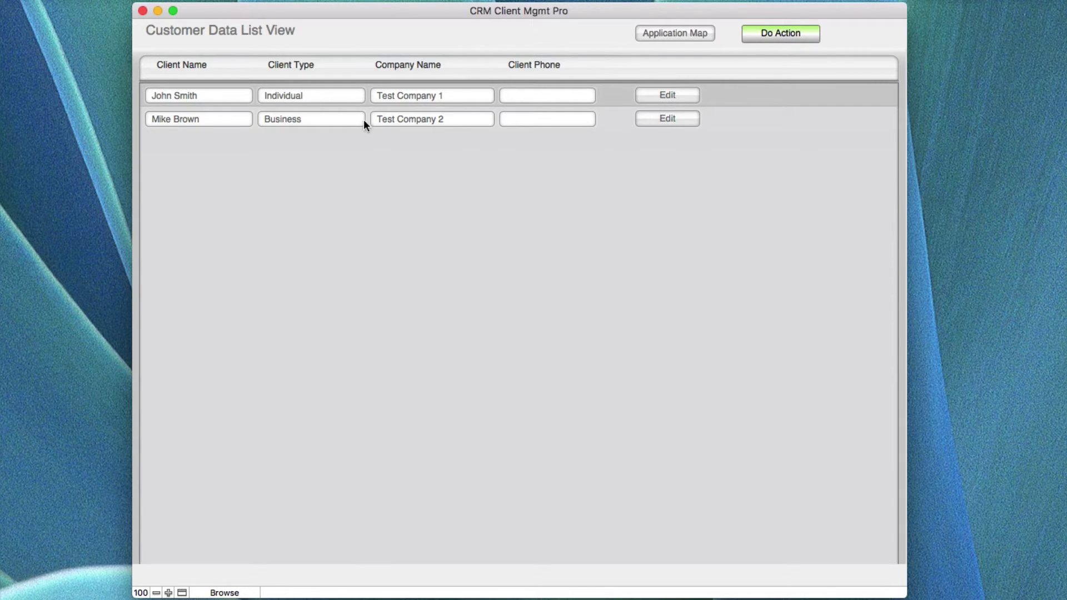
pyautogui.click(667, 118)
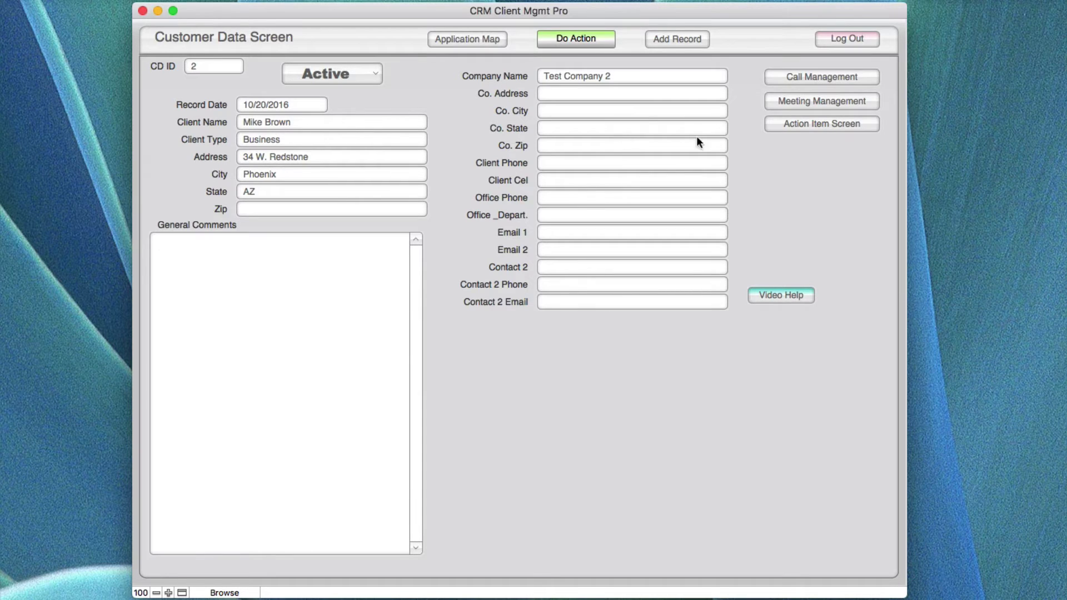
# Step: View the Test Company 2 client's meetings and action items from the Customer Data Screen, closing each window
pyautogui.click(808, 98)
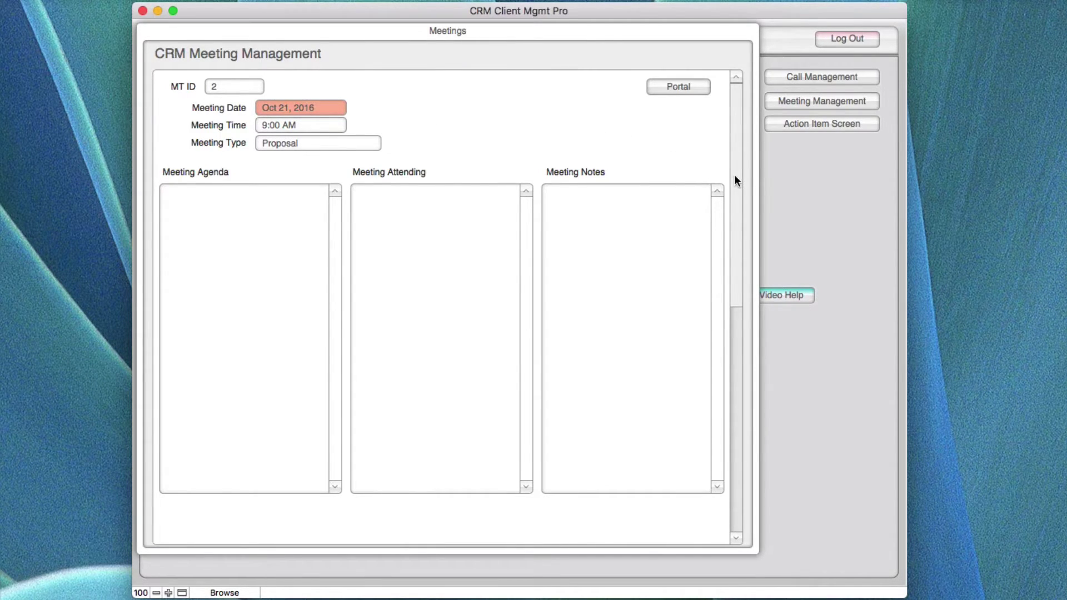
pyautogui.moveTo(734, 174); pyautogui.dragTo(748, 143)
pyautogui.press('super+w')
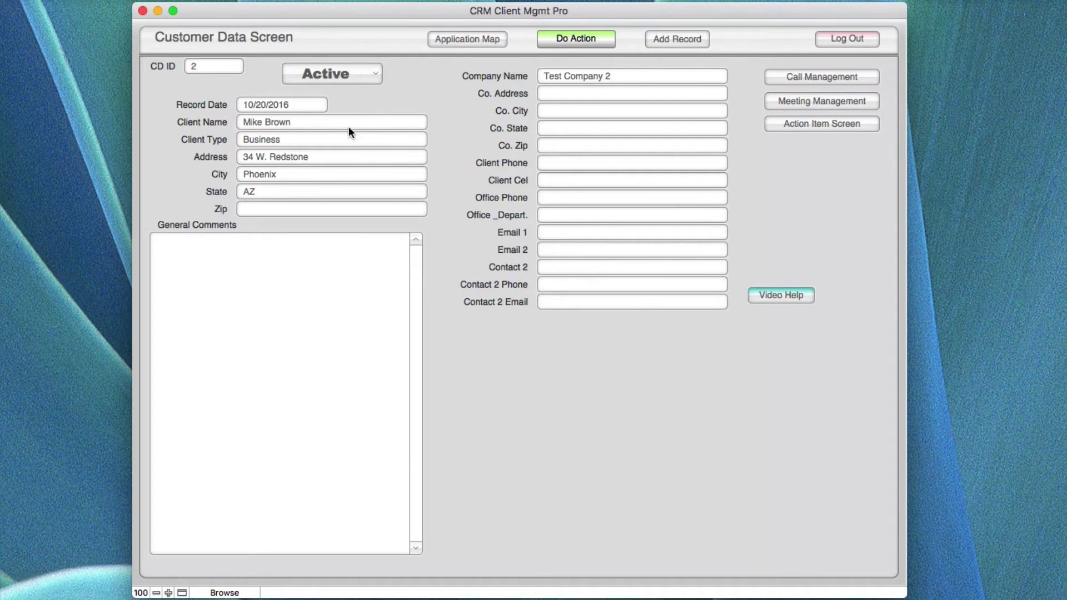
pyautogui.click(796, 123)
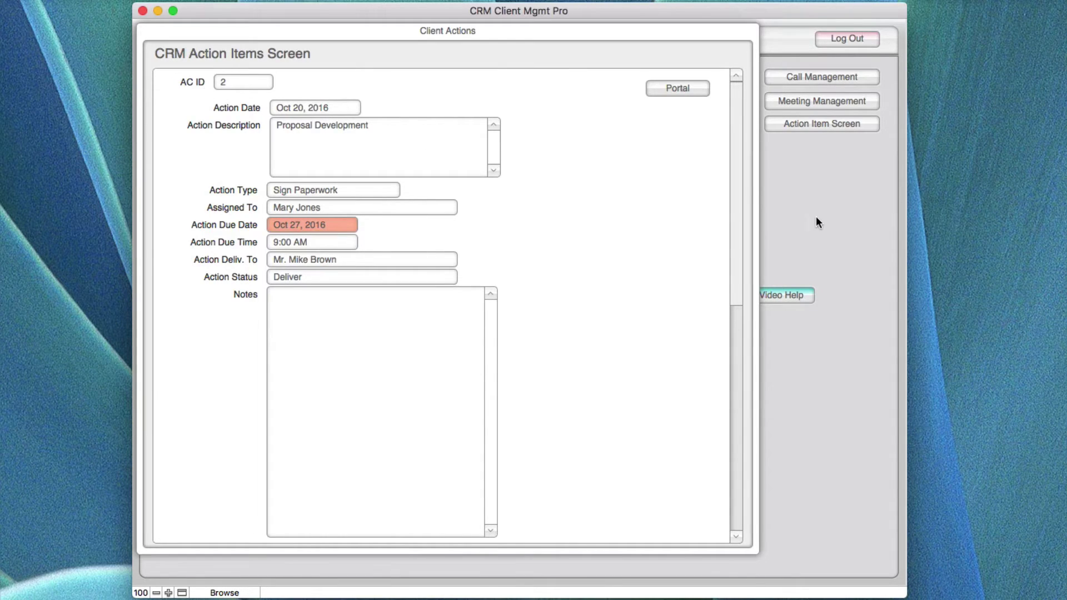
pyautogui.press('super+w')
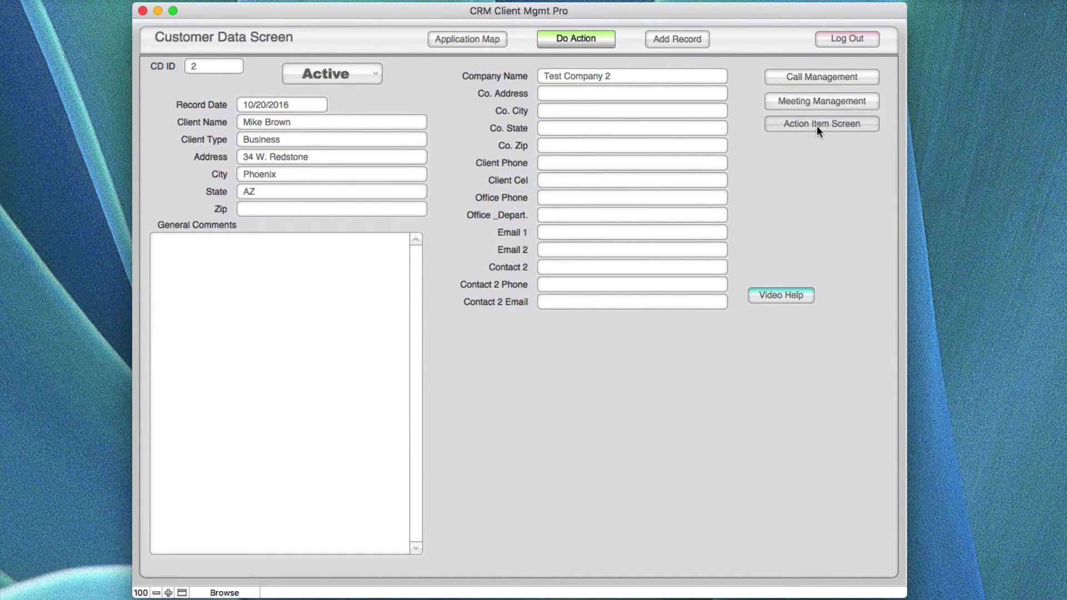
# Step: Go from the Customer Data Screen to the Call Management List View
pyautogui.click(571, 38)
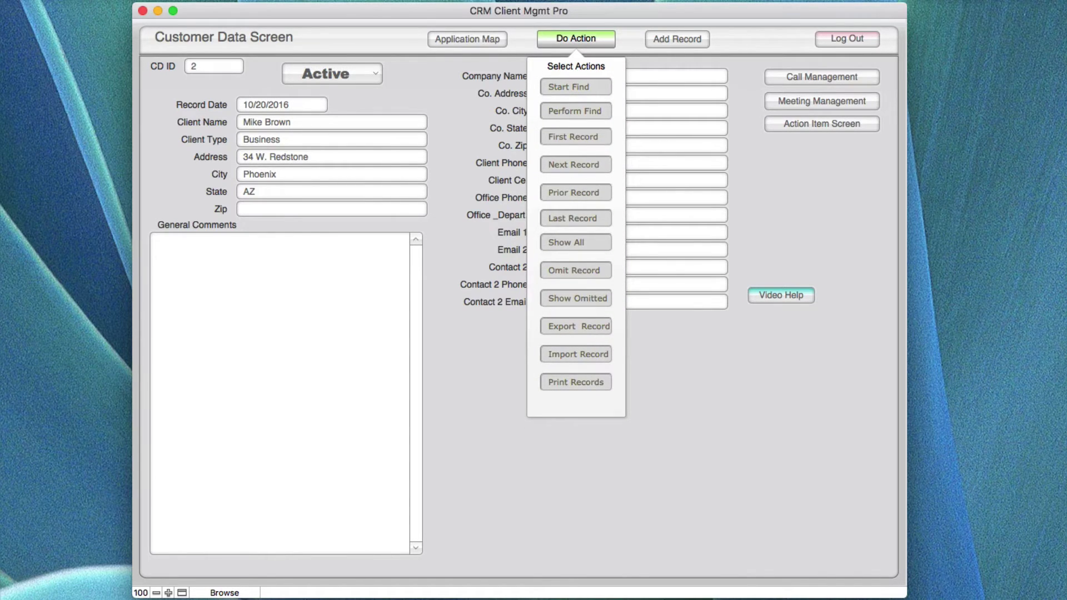
pyautogui.click(459, 36)
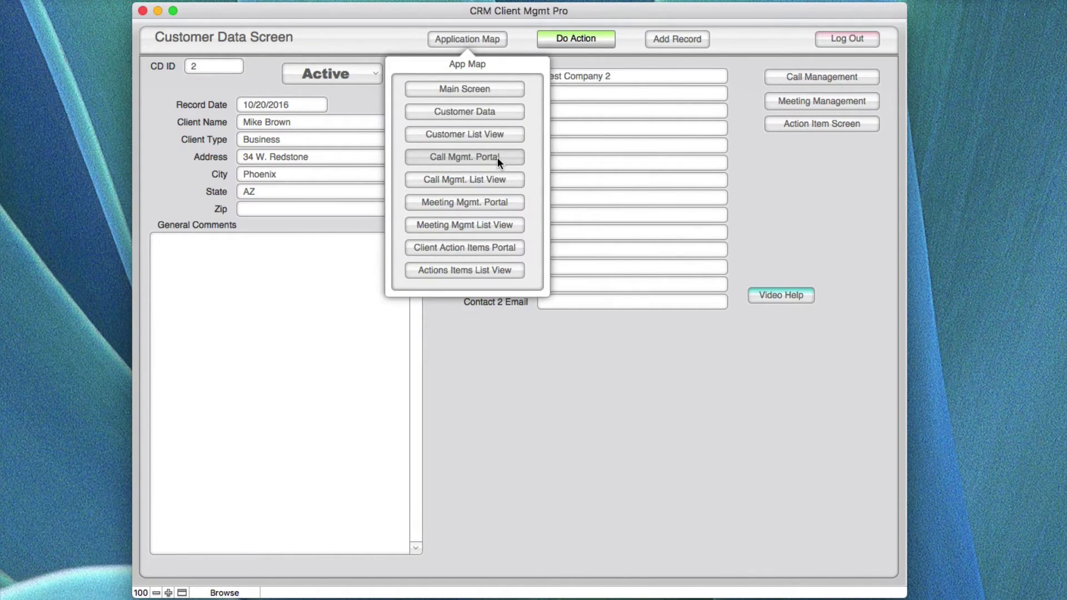
pyautogui.click(495, 178)
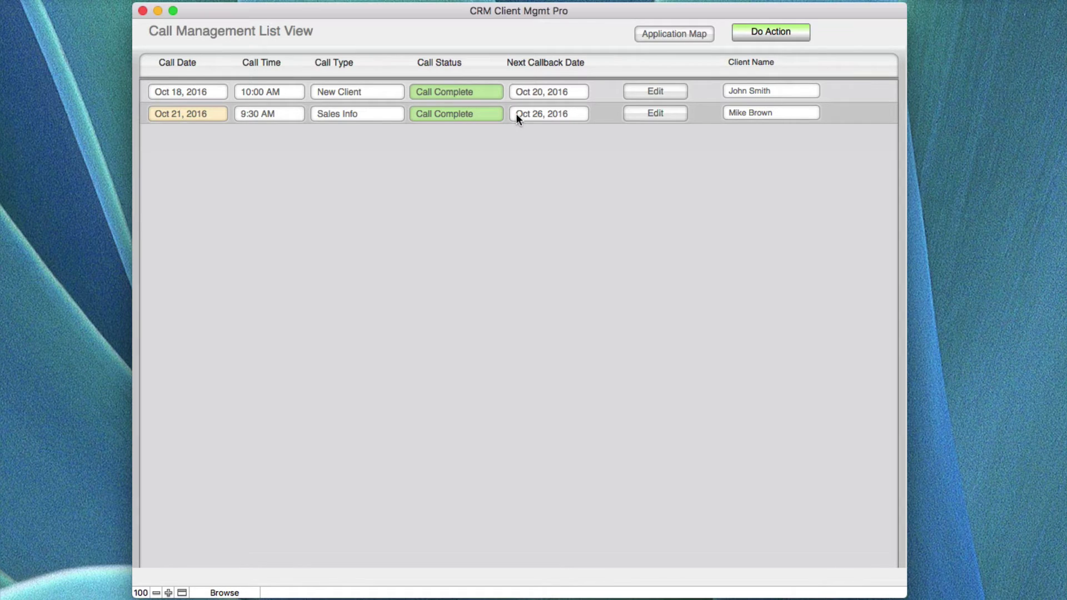
# Step: Examine the print settings and PDF output options for the call list records, and cancel without printing
pyautogui.click(741, 32)
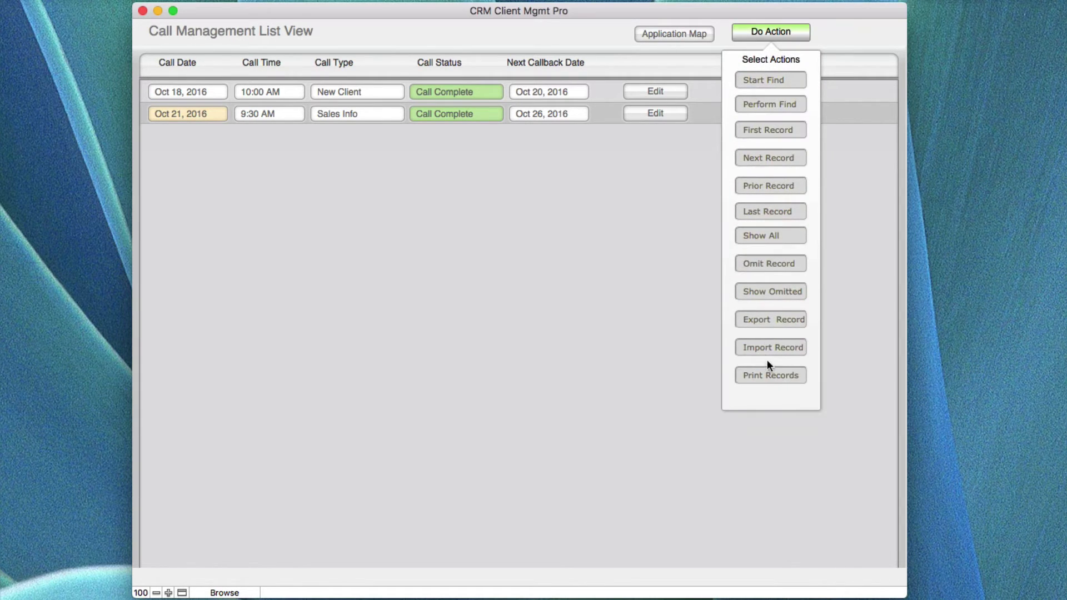
pyautogui.click(769, 376)
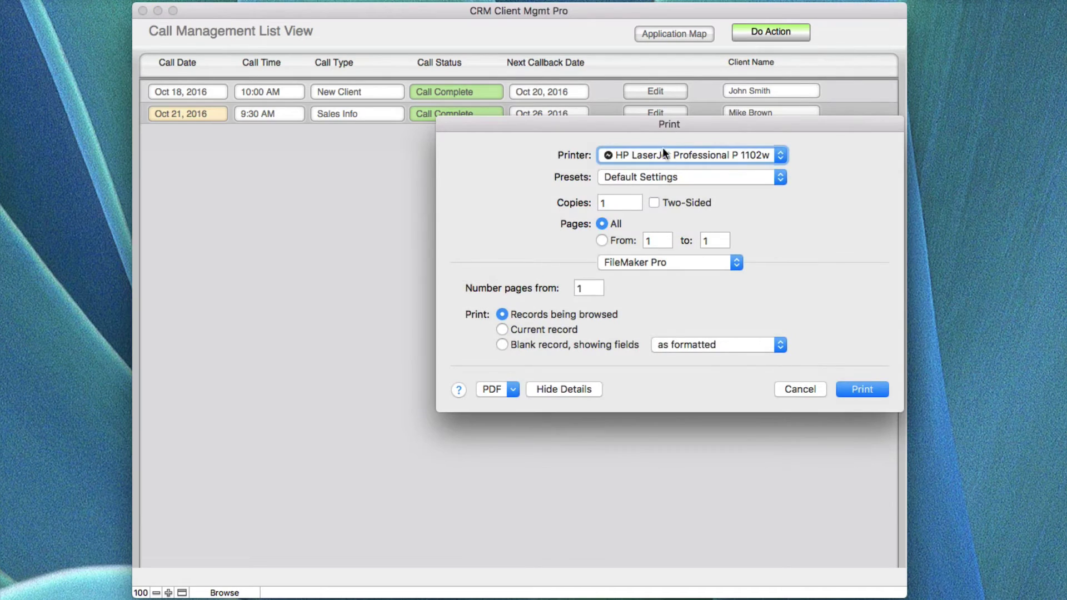
pyautogui.moveTo(656, 128); pyautogui.dragTo(546, 128)
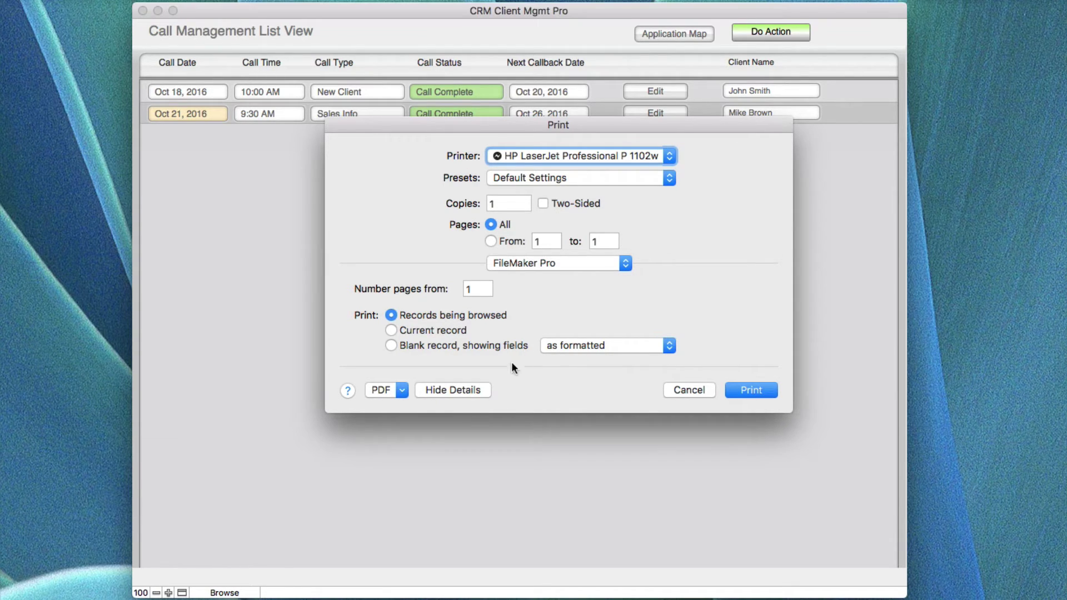
pyautogui.click(403, 390)
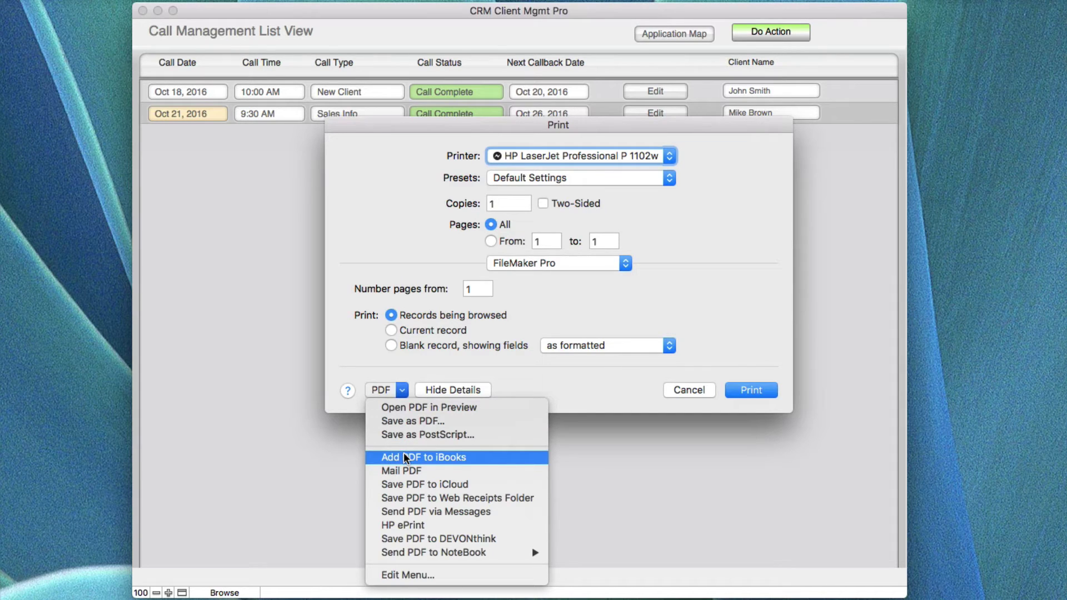
pyautogui.moveTo(432, 554)
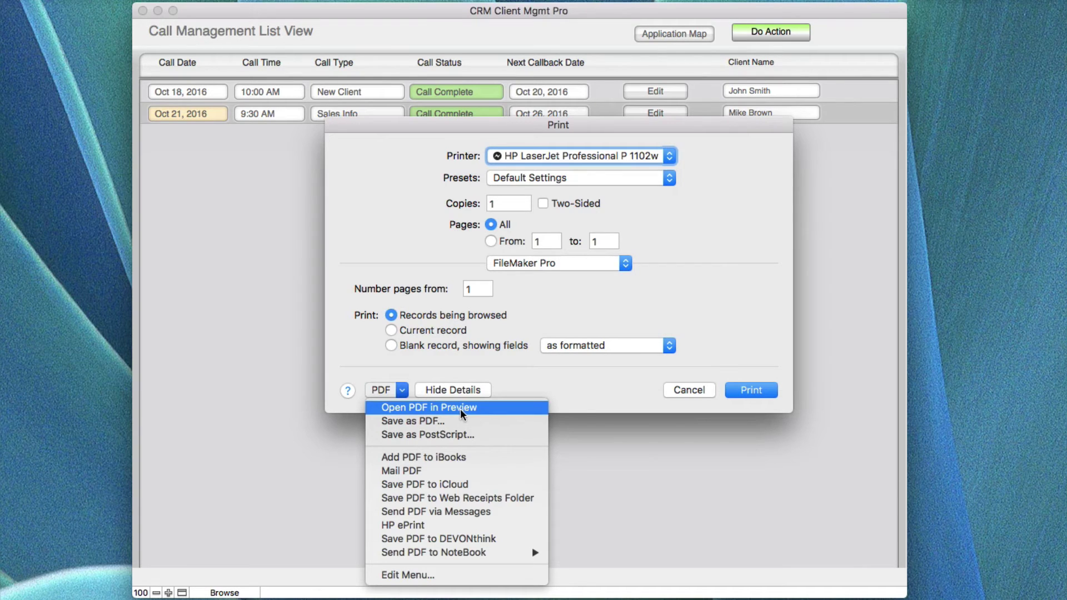
pyautogui.click(691, 388)
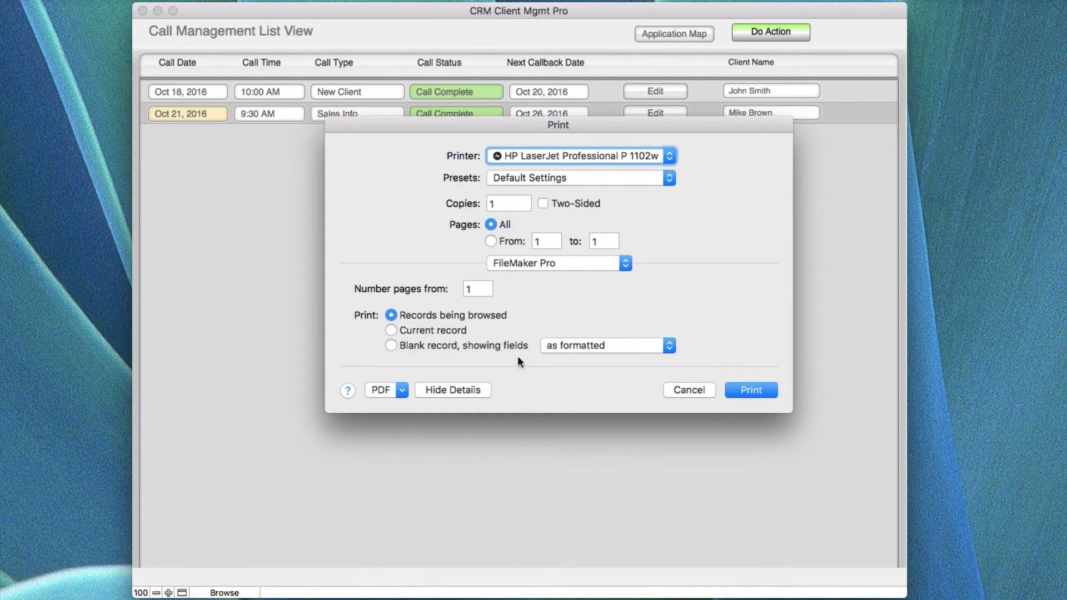
pyautogui.click(696, 389)
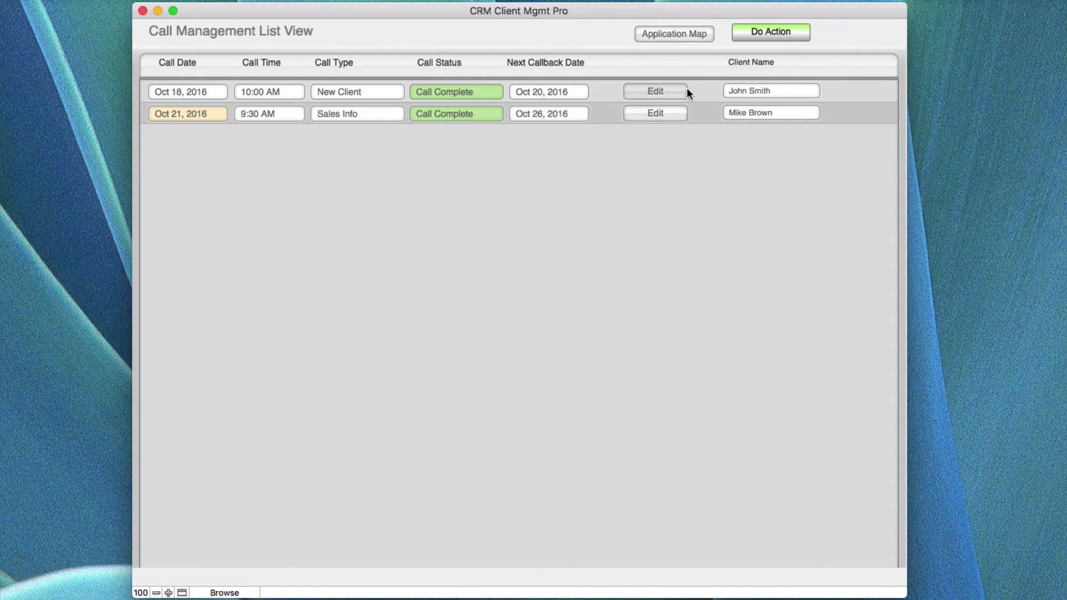
# Step: Go from the Call Management List View back to the Customer Data Screen
pyautogui.click(667, 35)
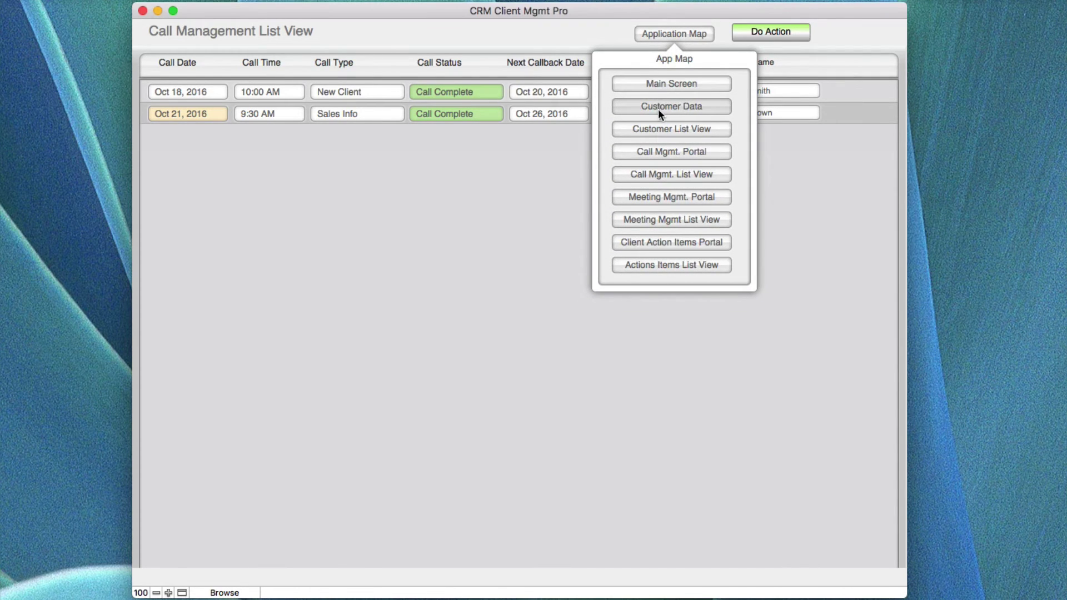
pyautogui.click(700, 109)
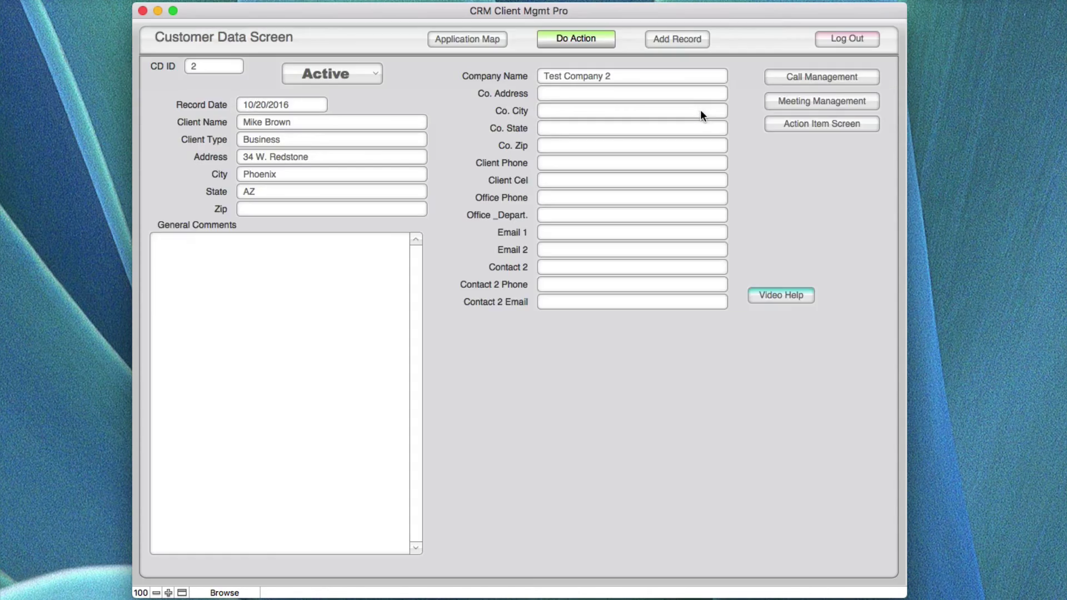